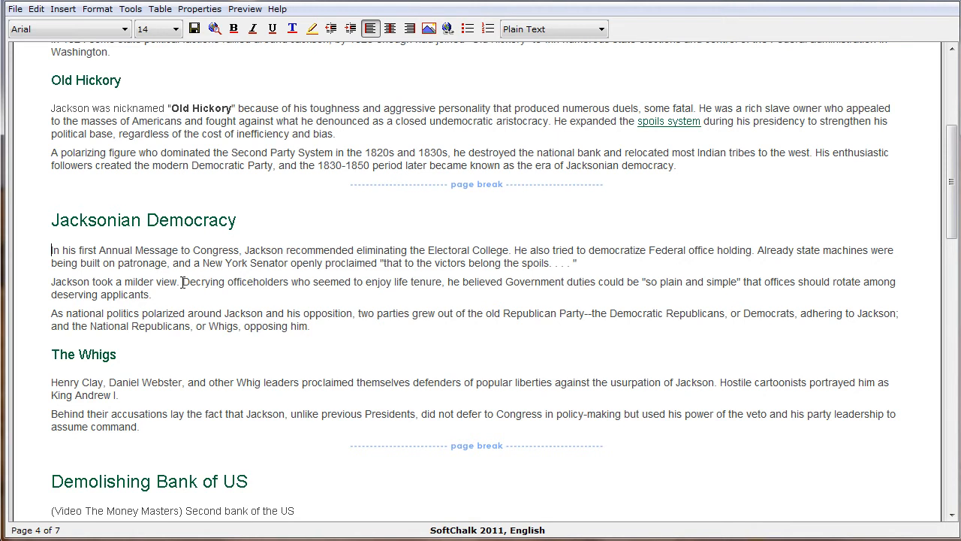
Step: Start inserting an image before the first Jacksonian Democracy paragraph and browse to the Pictures folder inside DataFiles on the Desktop
click(63, 10)
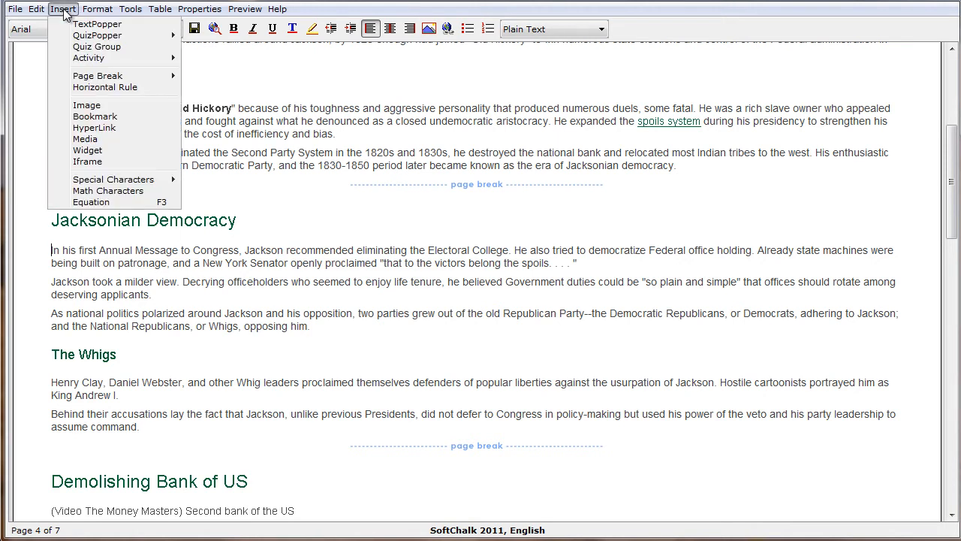
click(87, 105)
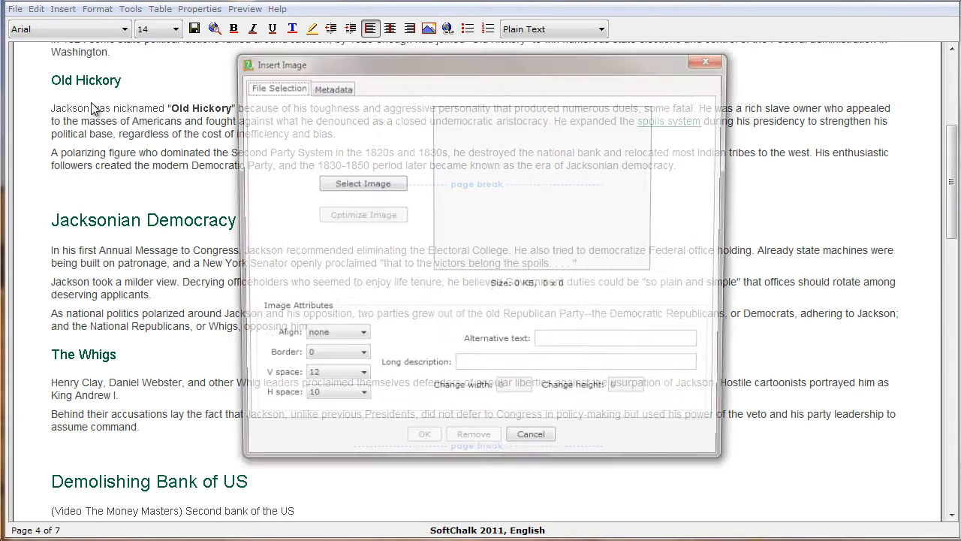
click(377, 188)
click(373, 174)
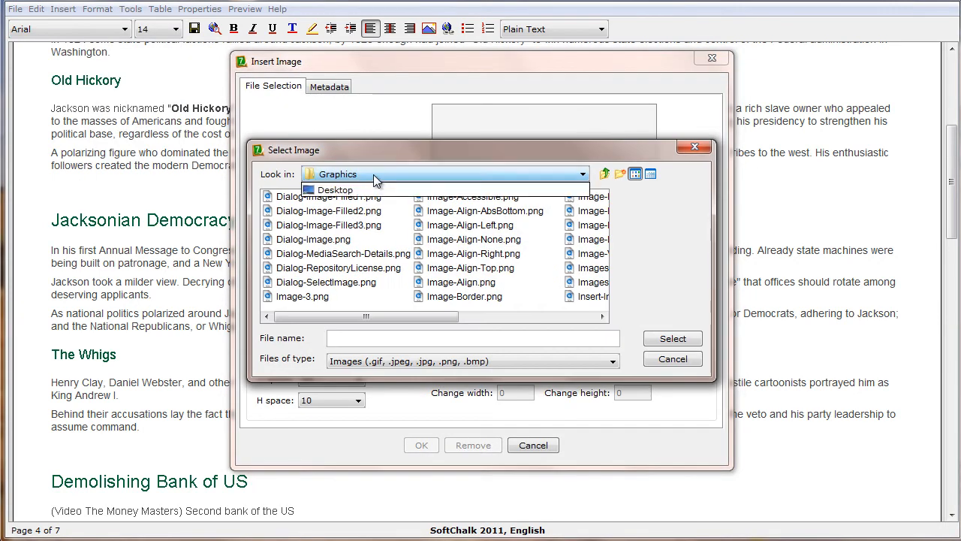
click(339, 197)
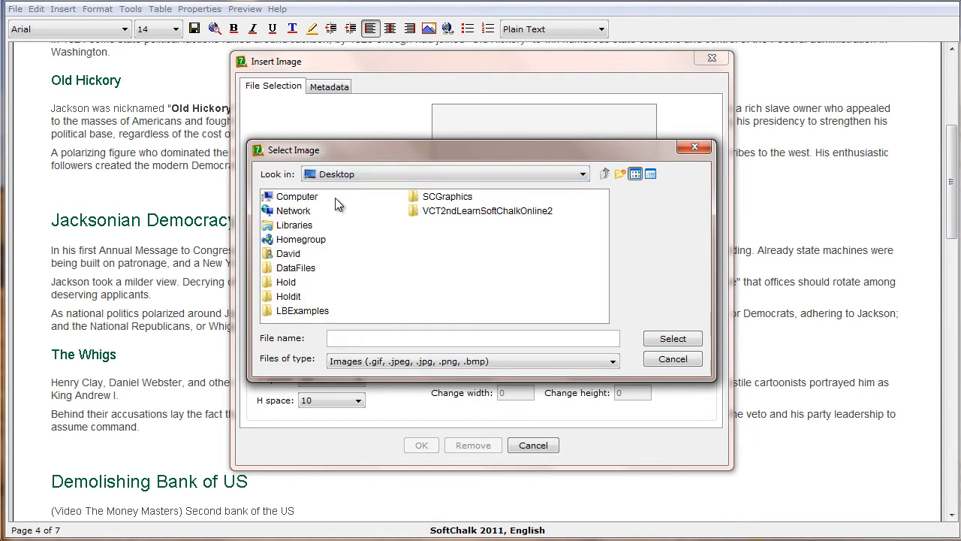
double_click(305, 271)
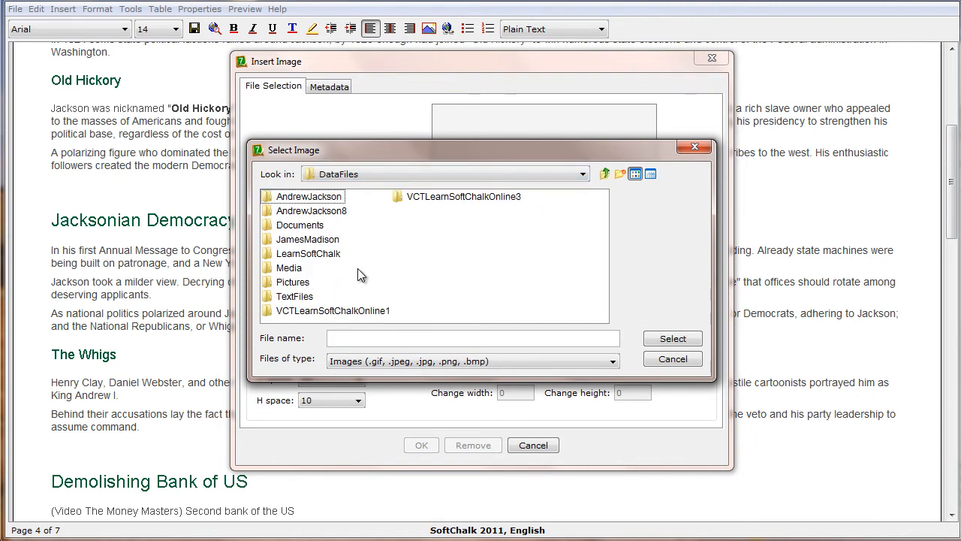
double_click(293, 282)
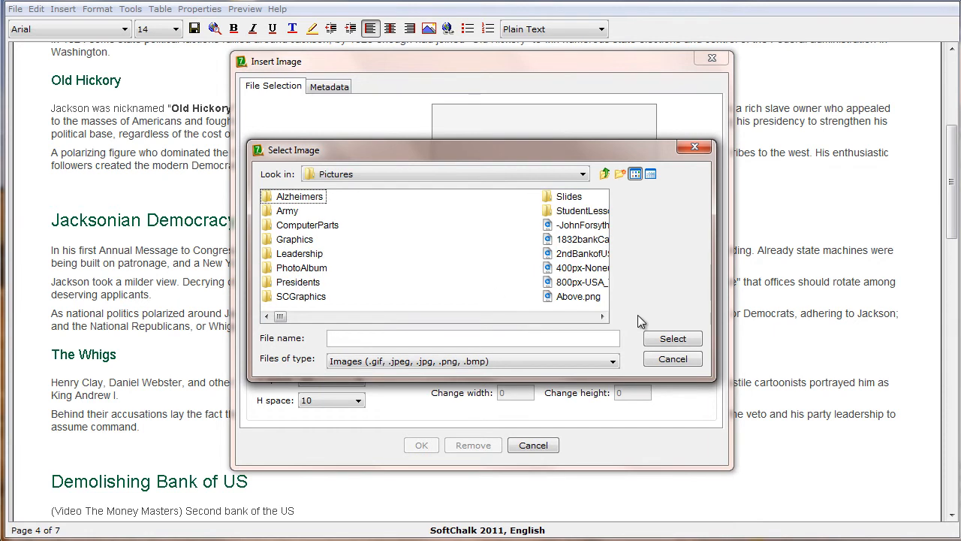
Step: Choose AndrewJackson-KingAndrewI.jpg from the Pictures folder as the image to insert
click(603, 317)
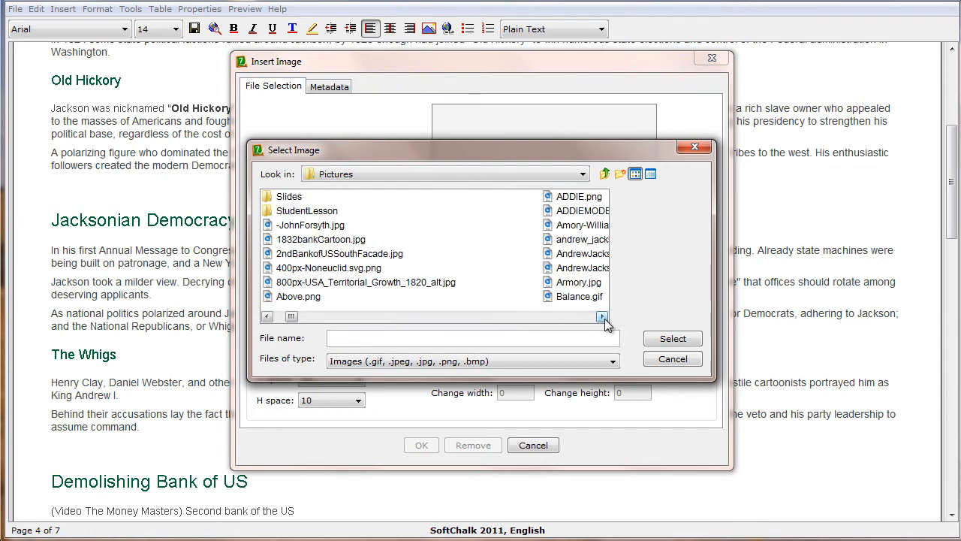
click(603, 317)
click(363, 252)
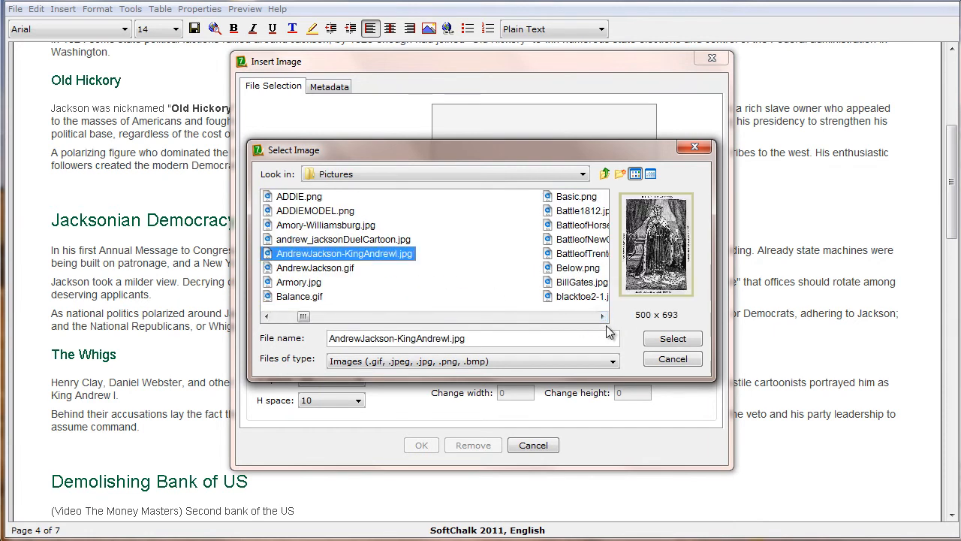
click(674, 341)
click(675, 341)
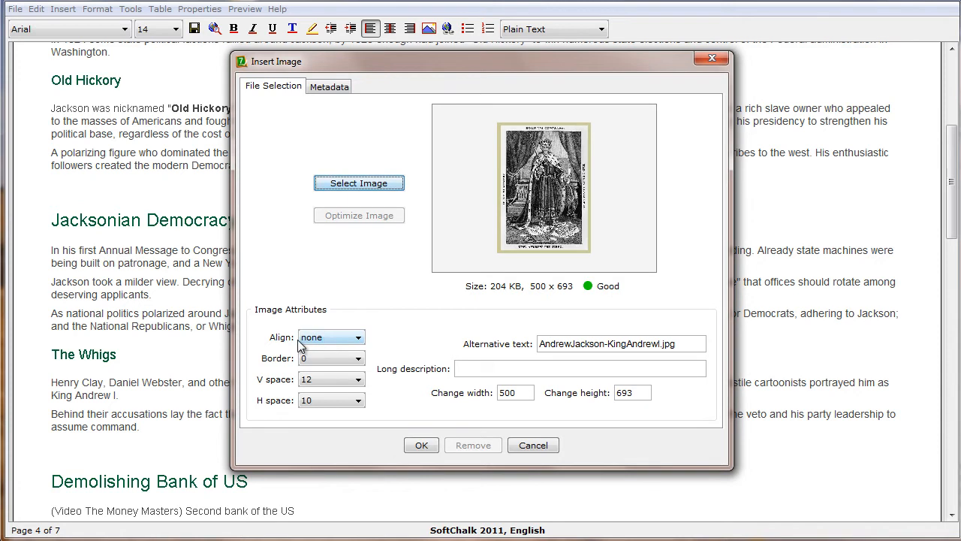
Step: Keep the image alignment at none and insert the picture into the lesson page
click(348, 340)
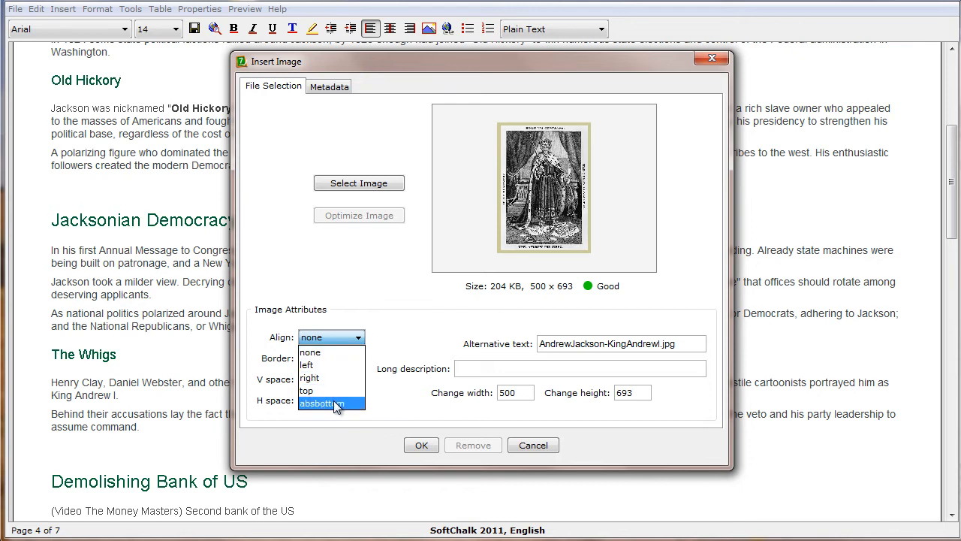
click(318, 356)
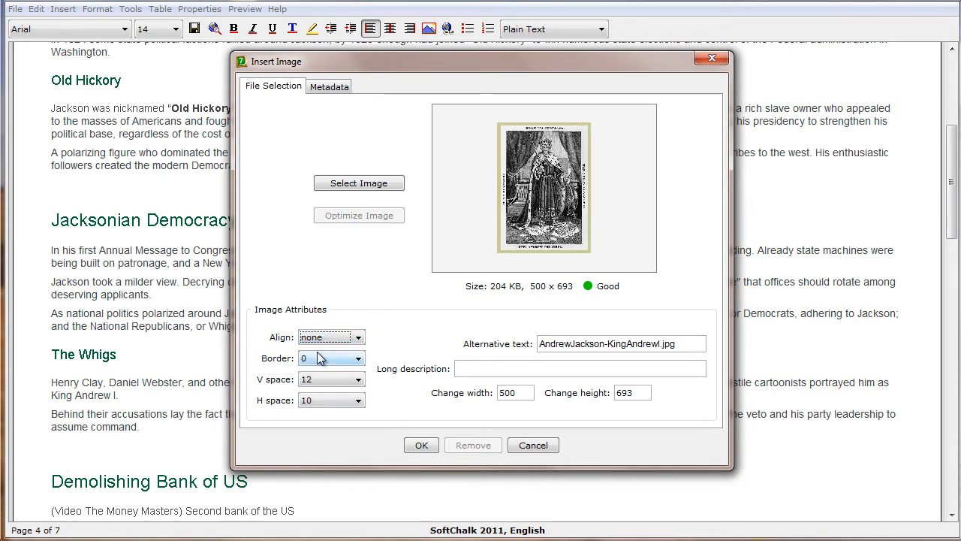
click(421, 446)
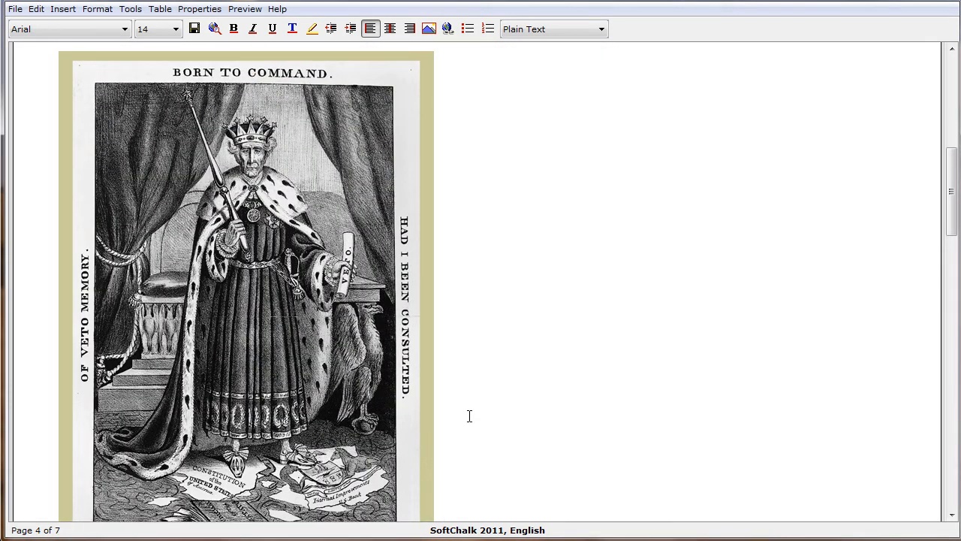
drag(953, 194, 952, 226)
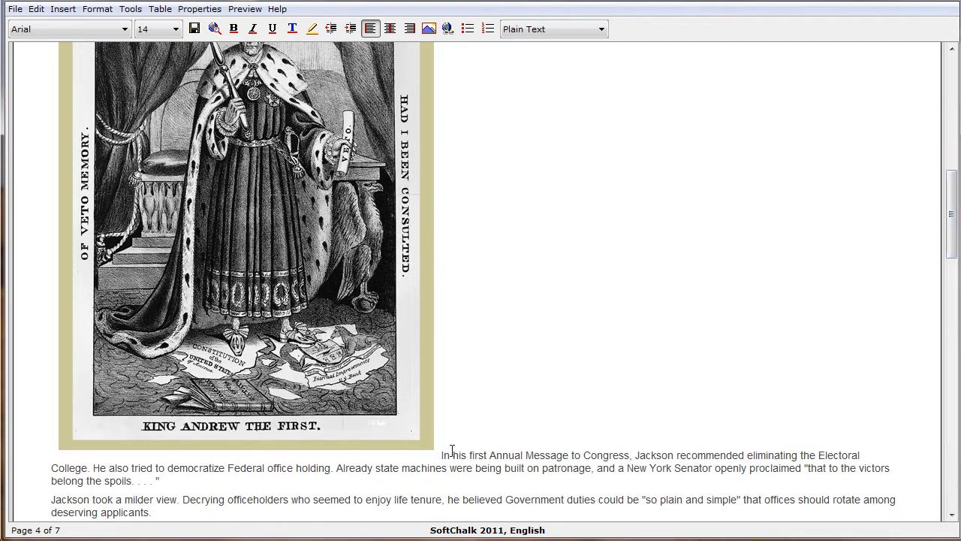
Step: Modify the King Andrew image to use absbottom alignment and check how the adjacent text sits
right_click(270, 260)
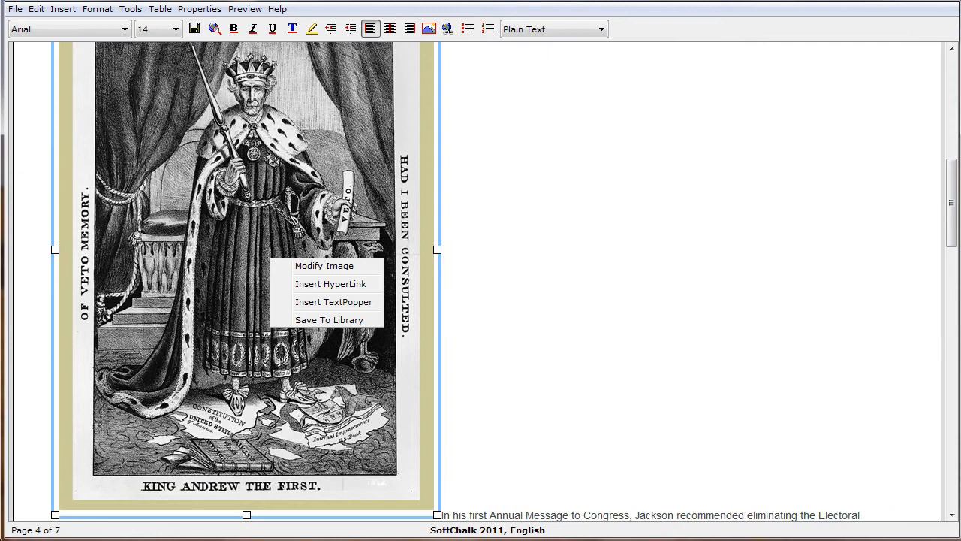
click(341, 268)
click(338, 343)
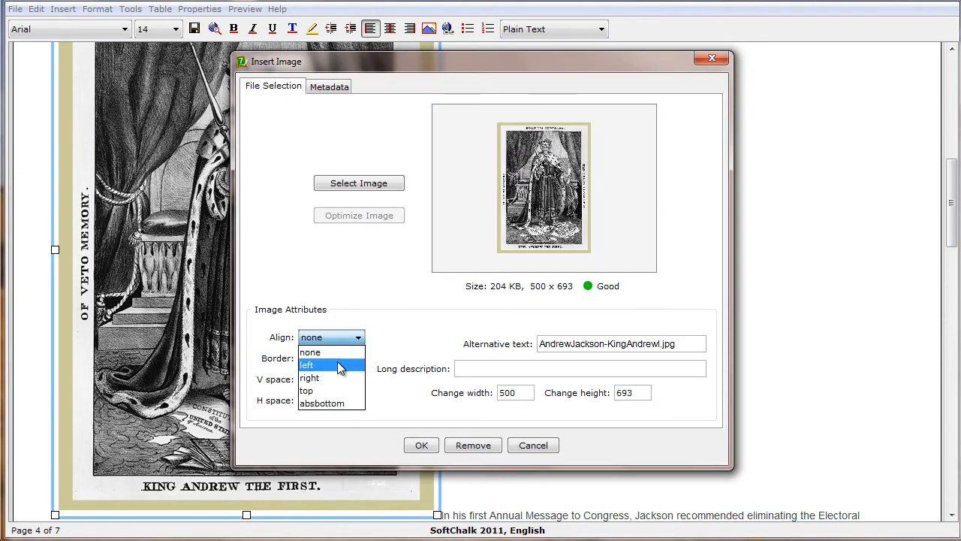
click(340, 403)
click(422, 445)
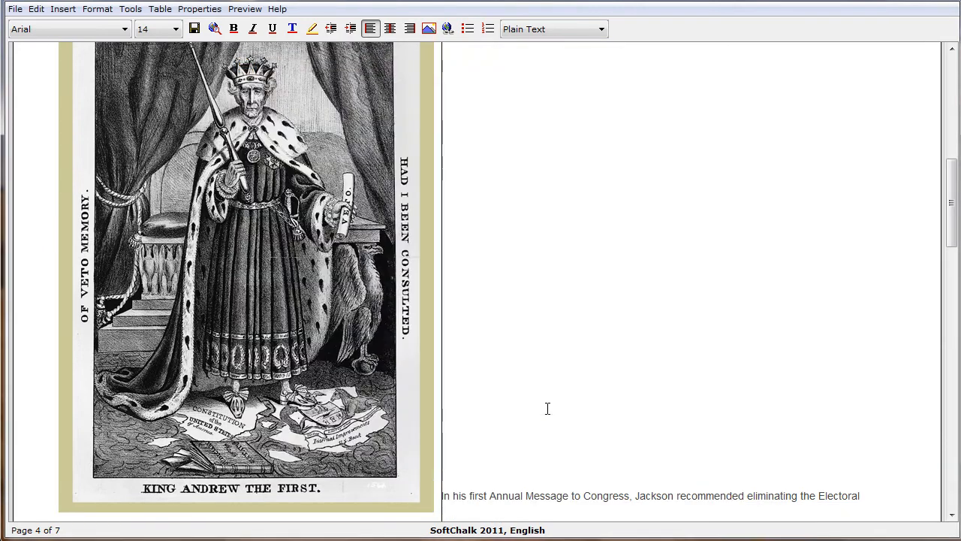
scroll(531, 380, down, 3)
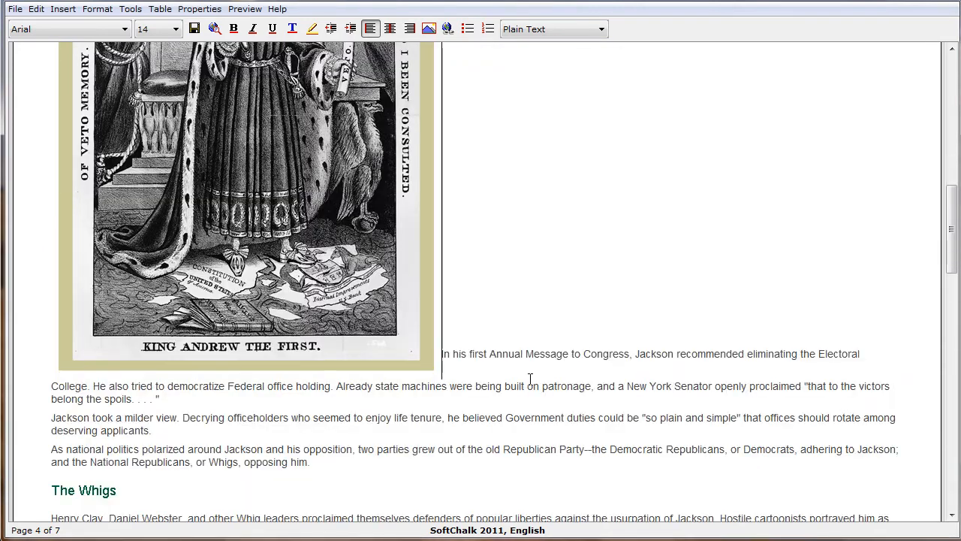
click(404, 355)
scroll(273, 308, down, 2)
Step: Change the King Andrew image's alignment to top and review the text placement around it
right_click(274, 302)
click(335, 319)
click(354, 337)
click(316, 391)
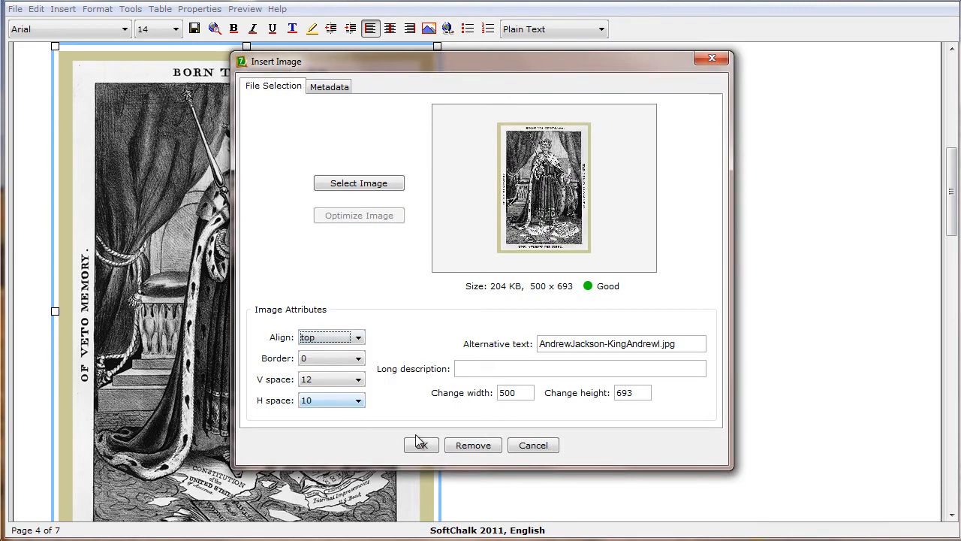
click(427, 442)
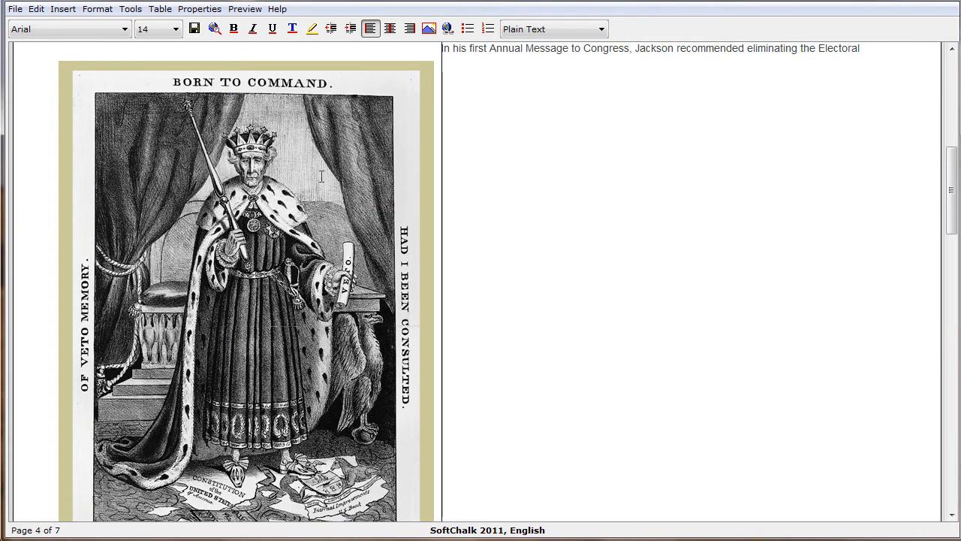
scroll(954, 210, down, 3)
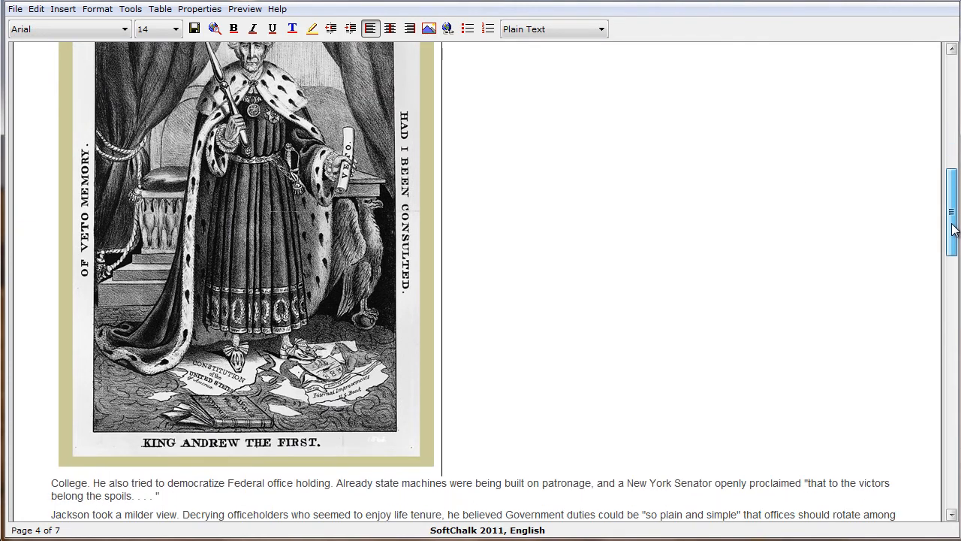
scroll(955, 230, up, 5)
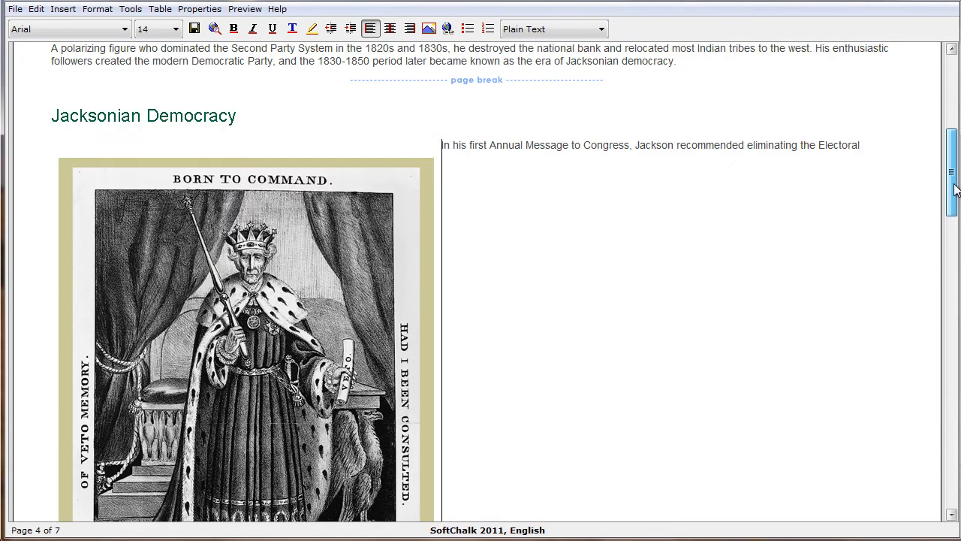
Step: Set the King Andrew image's alignment to left so the Jacksonian Democracy text wraps beside it
right_click(197, 303)
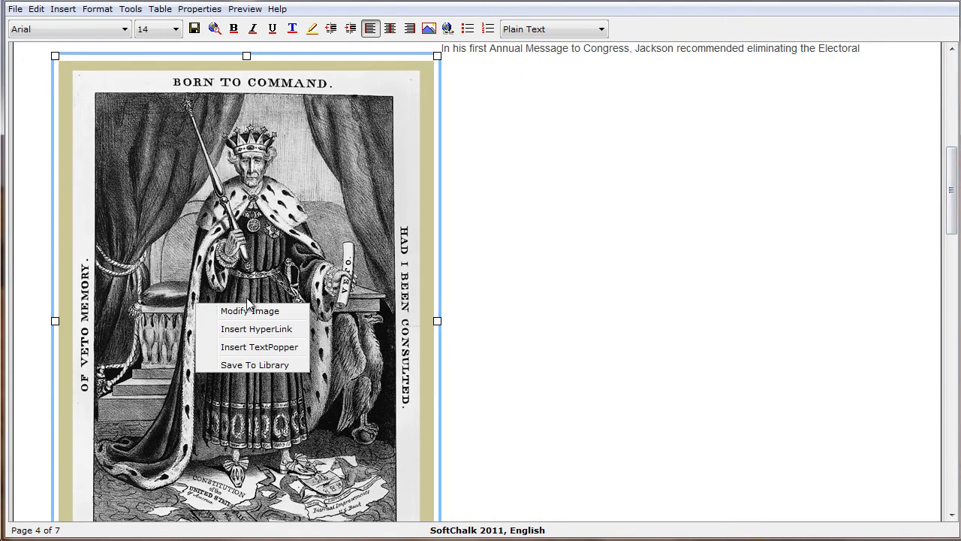
click(260, 309)
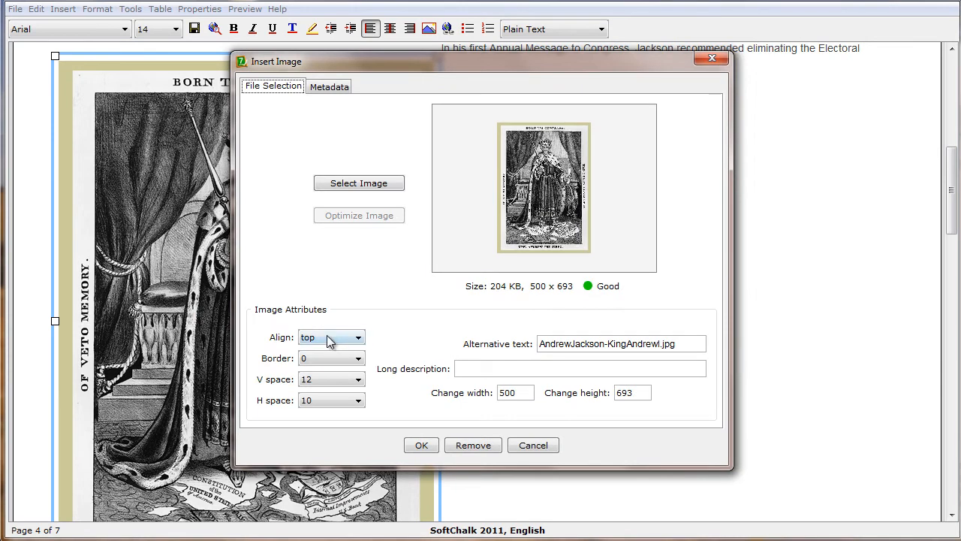
click(329, 340)
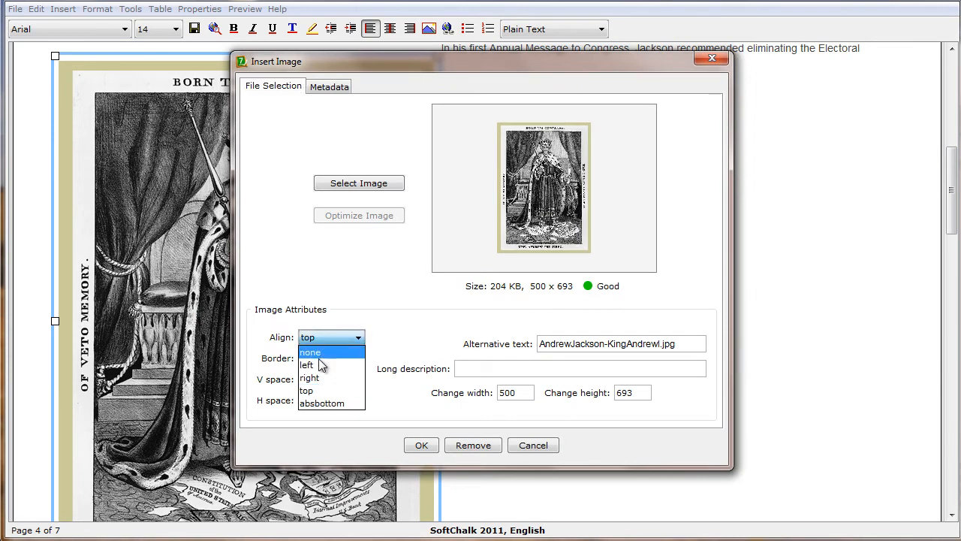
click(320, 365)
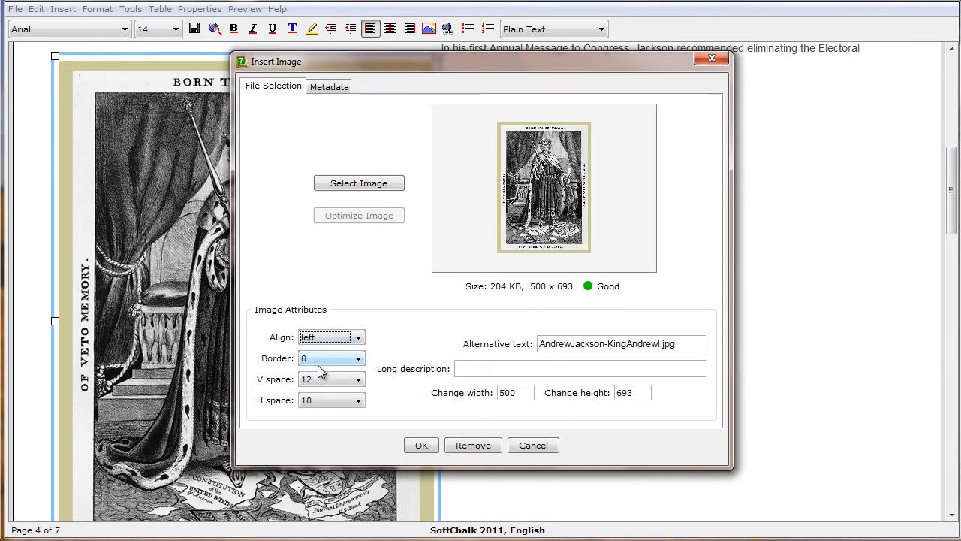
click(425, 444)
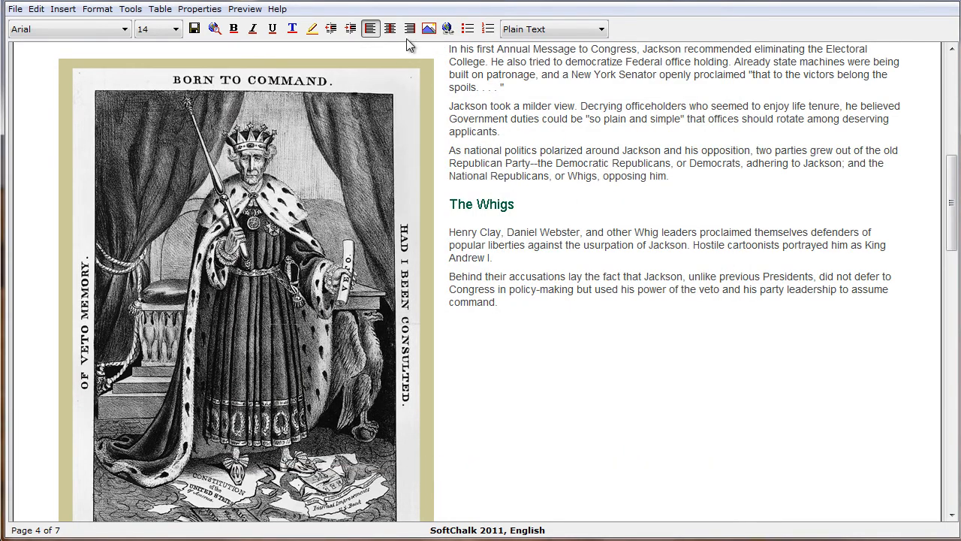
scroll(949, 206, up, 2)
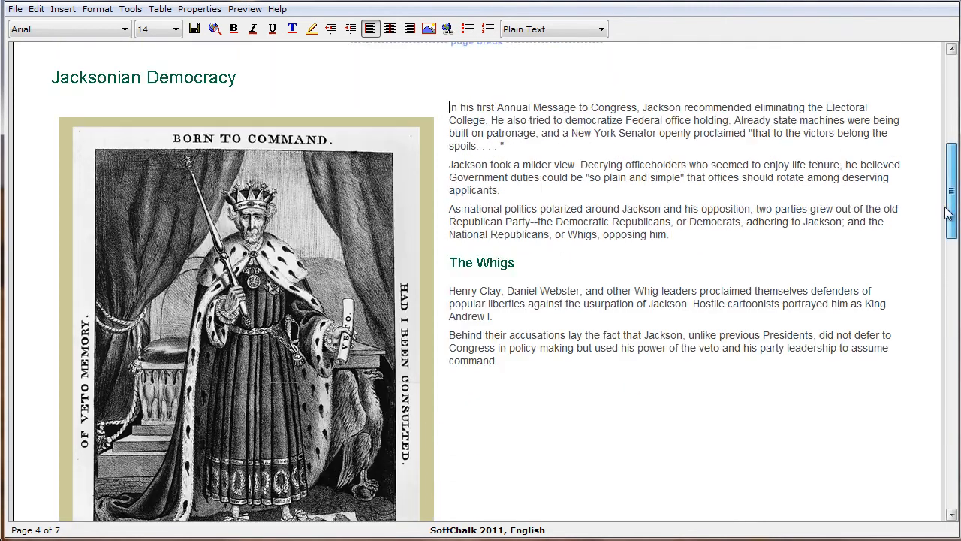
Step: Modify the King Andrew image to a height of 350 with a vertical space of 10
right_click(231, 217)
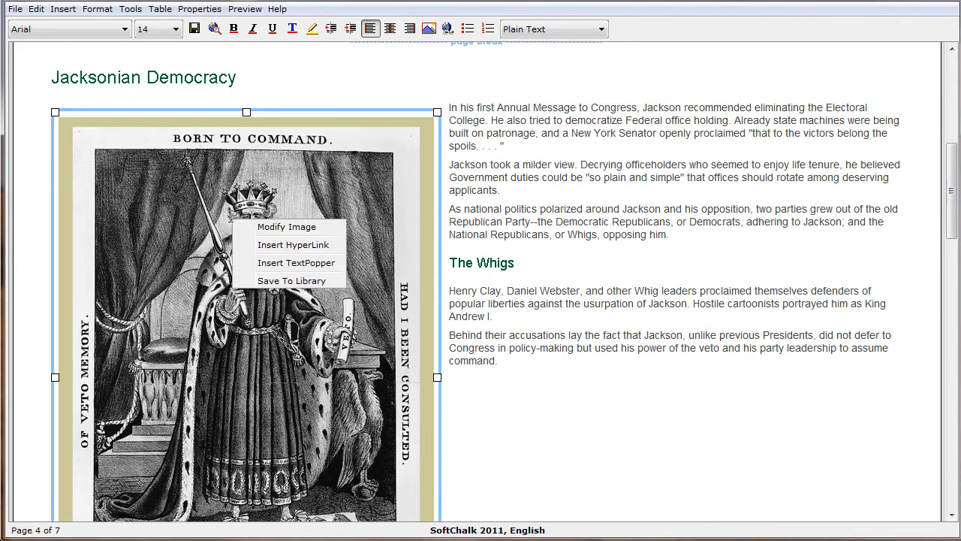
click(284, 228)
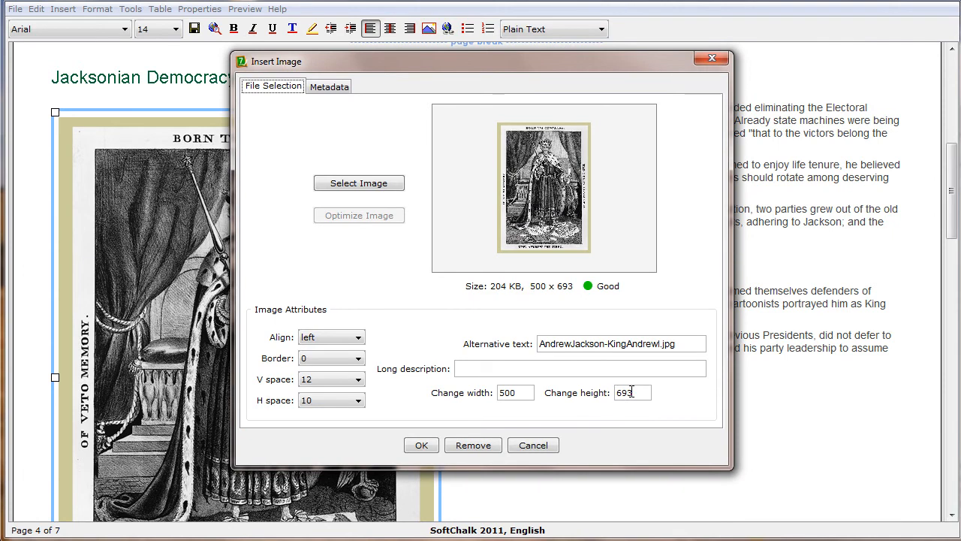
drag(637, 391, 565, 375)
text(350)
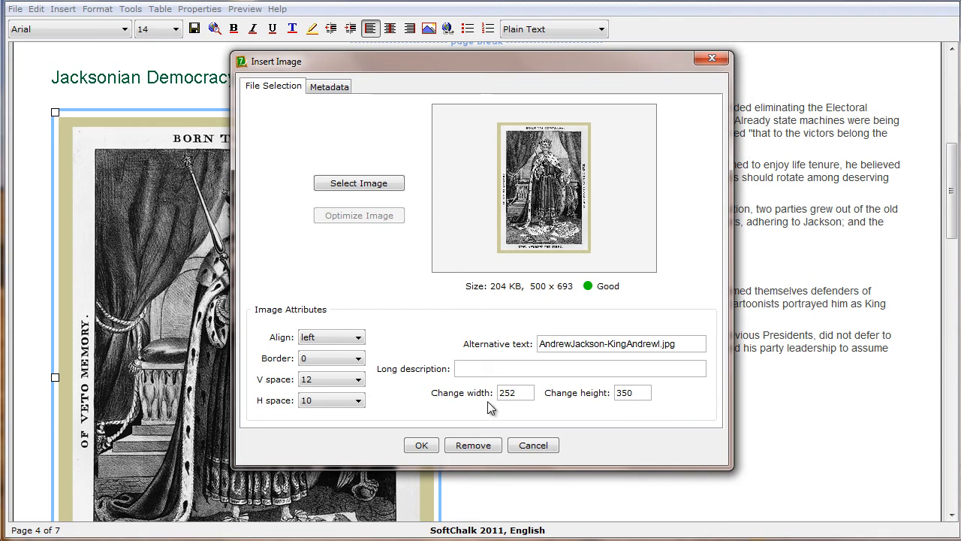
click(324, 384)
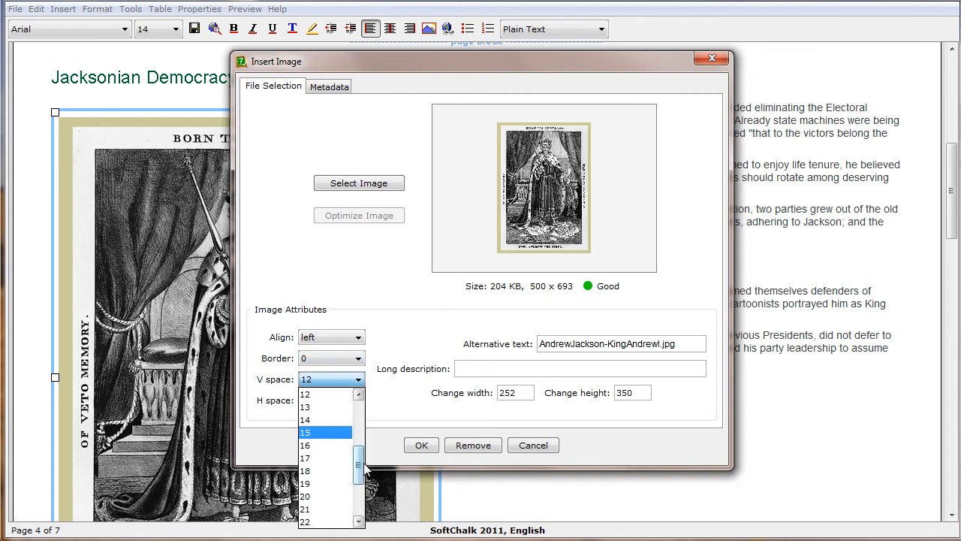
drag(359, 467, 361, 418)
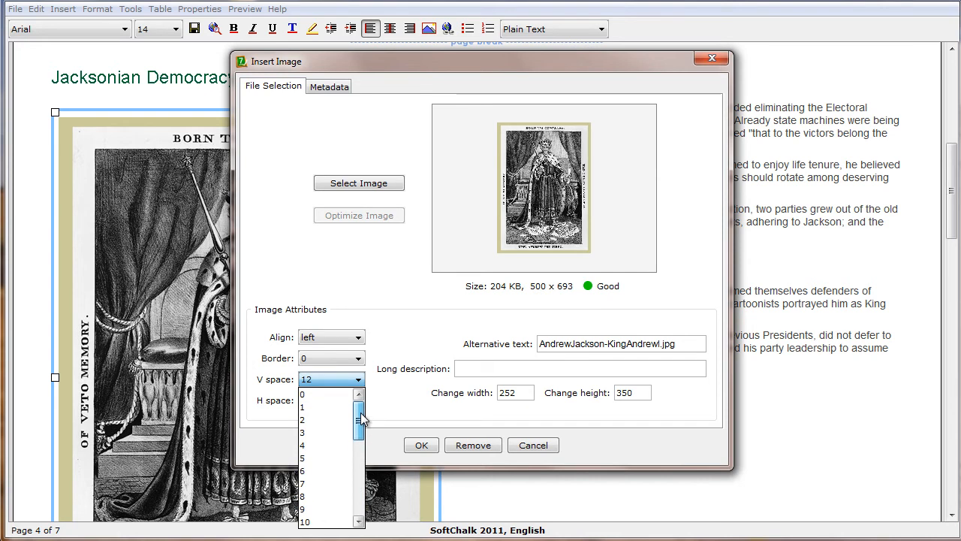
click(305, 522)
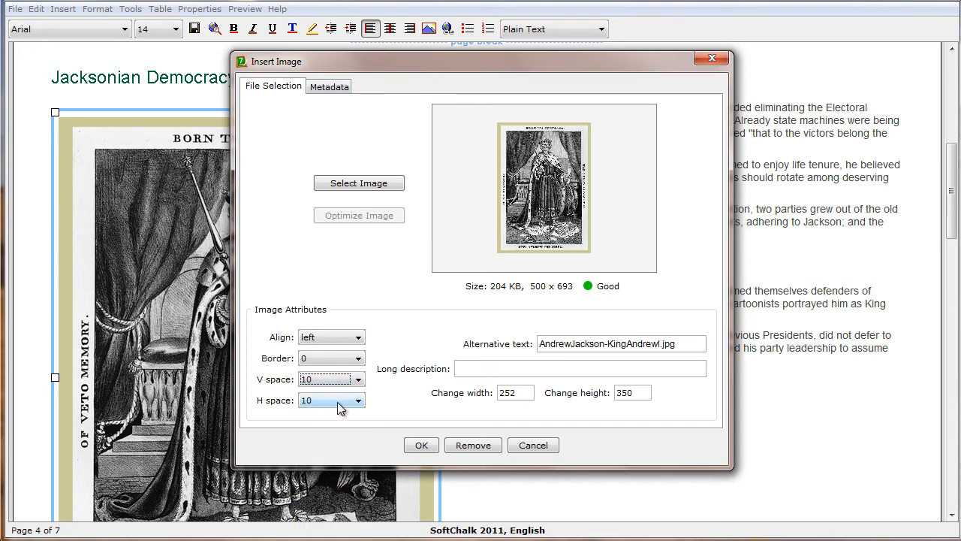
Step: Add a long description starting "This is a cartoon image of Andrew Jackson, he is dressed in" and apply the image changes
click(483, 364)
text(Thi)
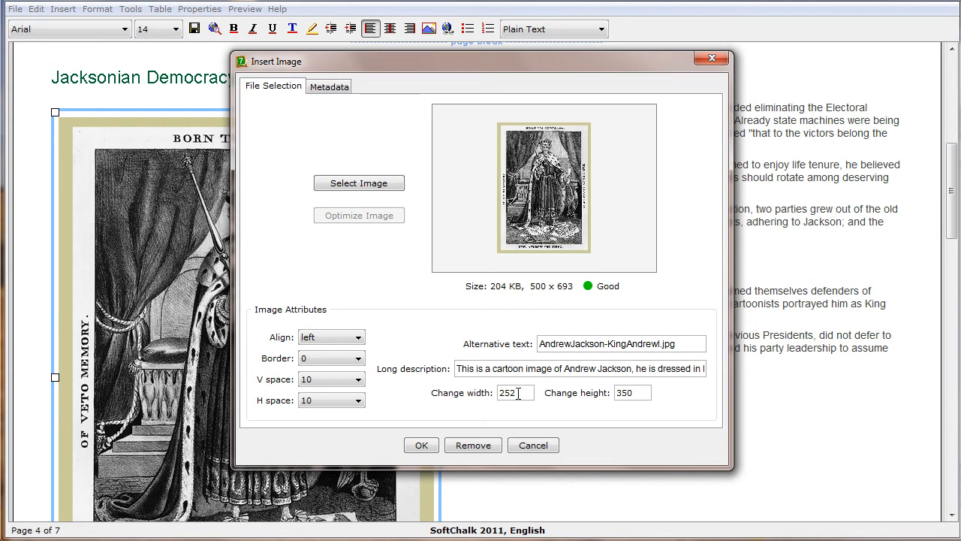
click(422, 445)
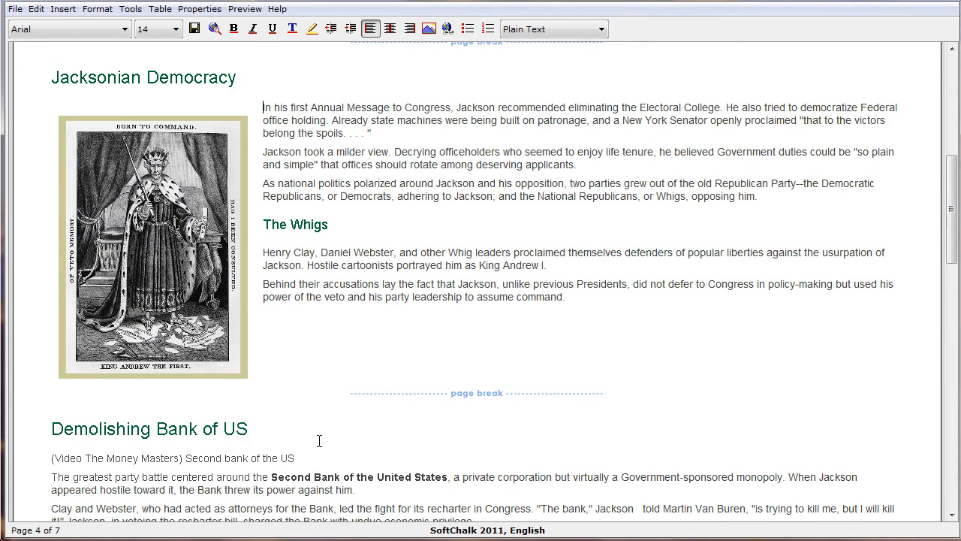
Step: Add a blank line under the Demolishing Bank of US heading and select 2ndBankofUSSouthFacade.jpg as the image to insert there
scroll(308, 310, down, 3)
click(261, 286)
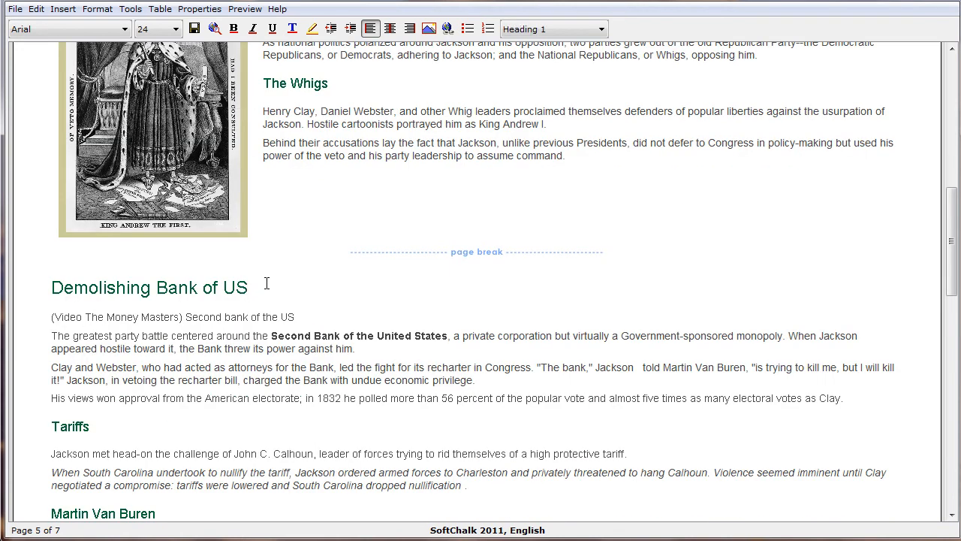
key(Return)
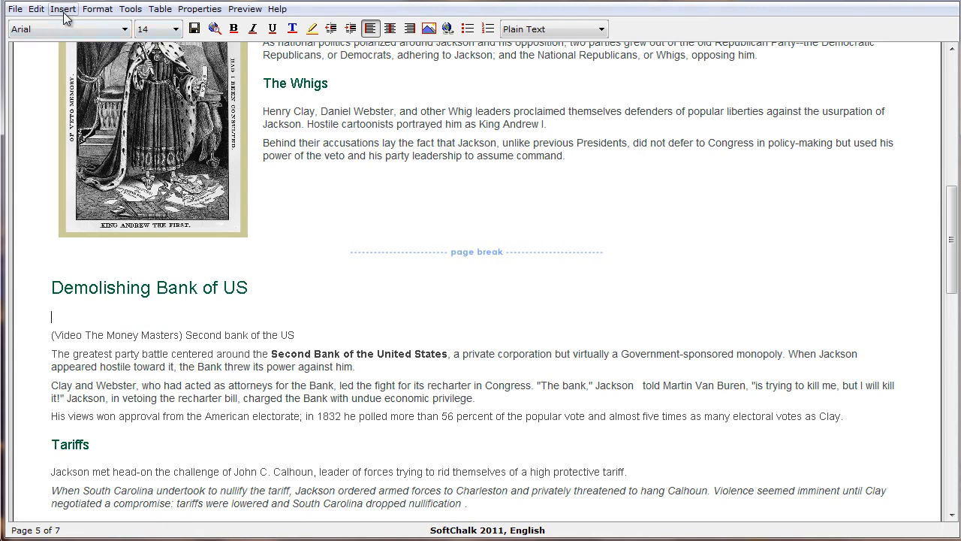
click(429, 29)
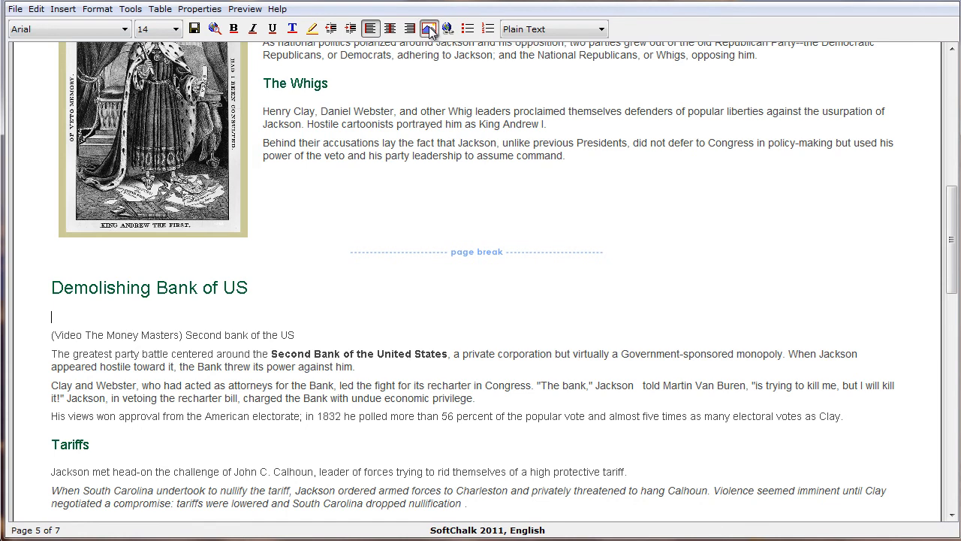
click(360, 184)
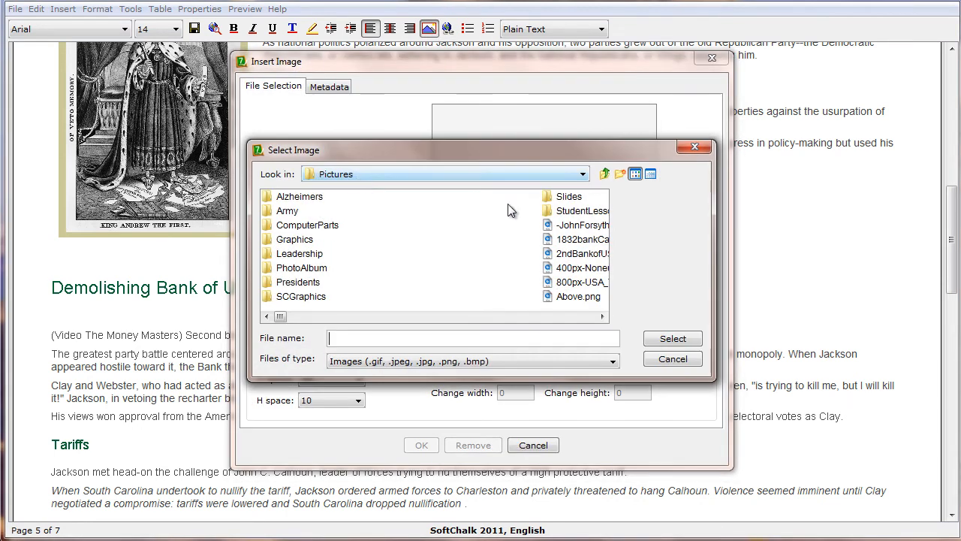
click(603, 317)
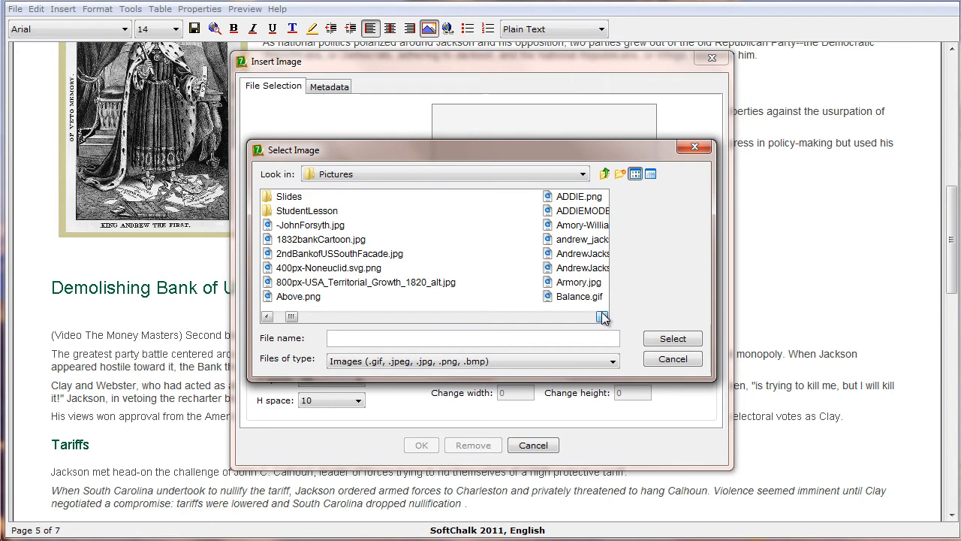
click(337, 254)
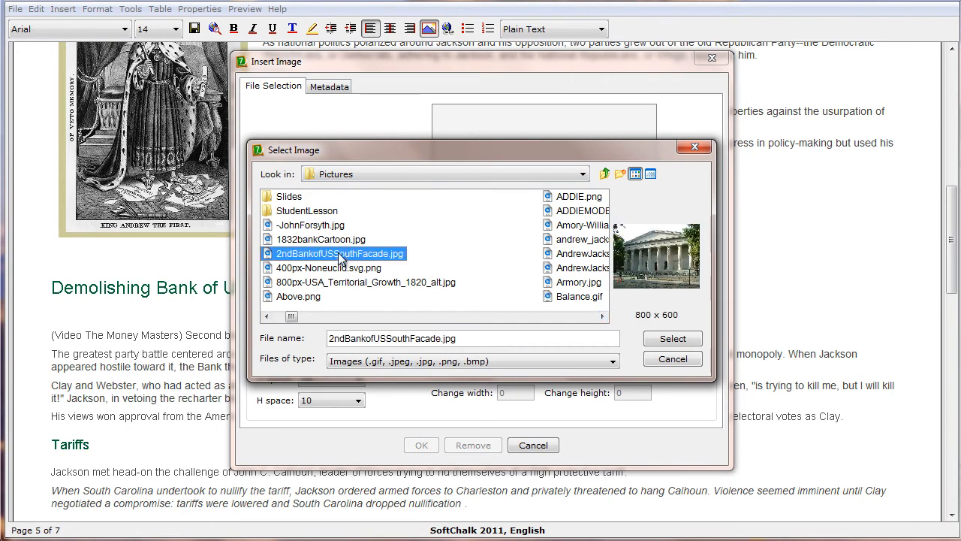
click(685, 338)
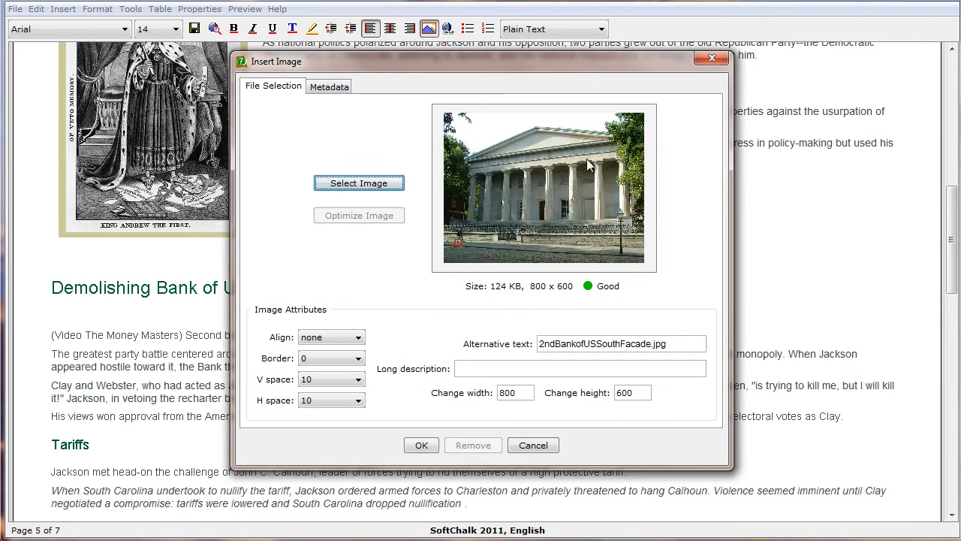
Step: Set the bank image's border to 2 and add a long description starting "This image shows the front of the 2nd bank of the"
click(308, 339)
click(324, 356)
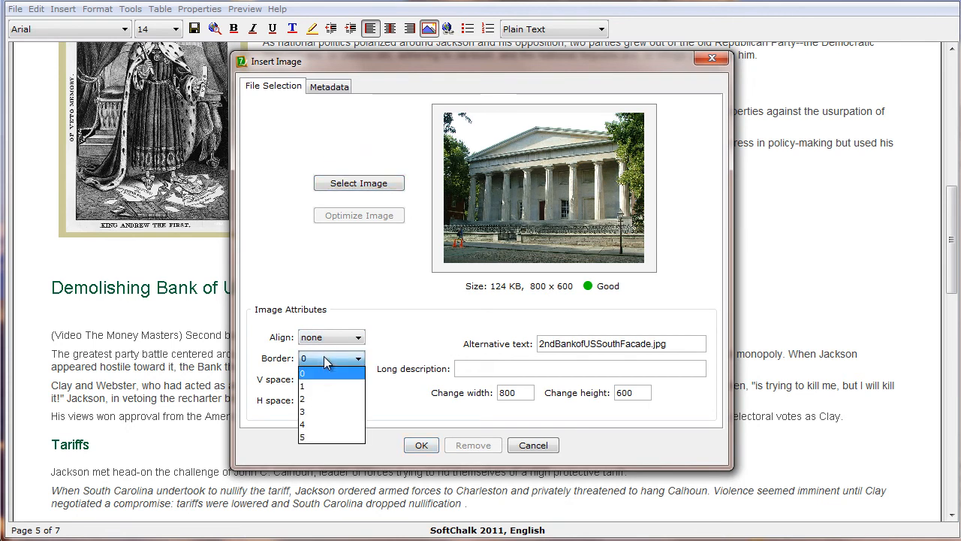
click(305, 399)
click(490, 369)
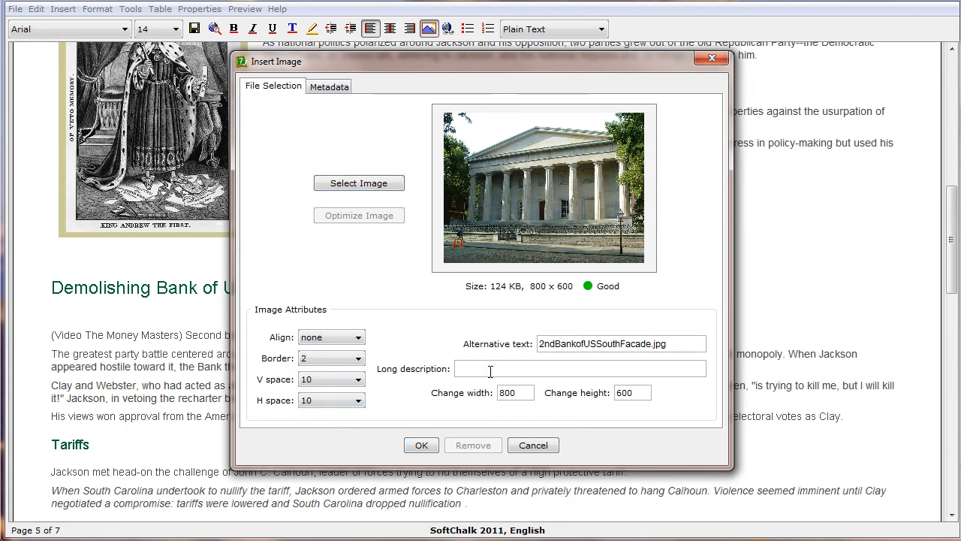
key(ctrl+v)
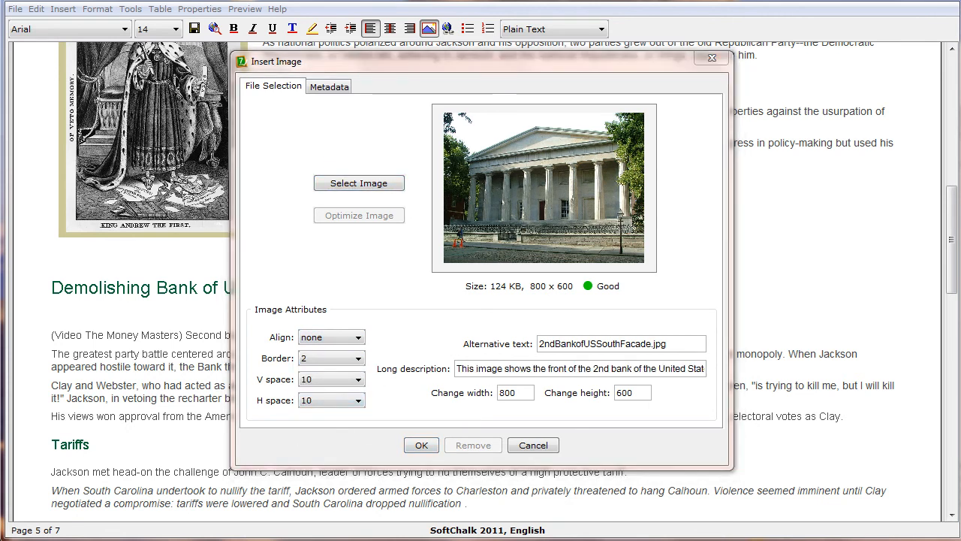
Step: Insert the bank facade image and centre it on the page
click(422, 445)
click(422, 444)
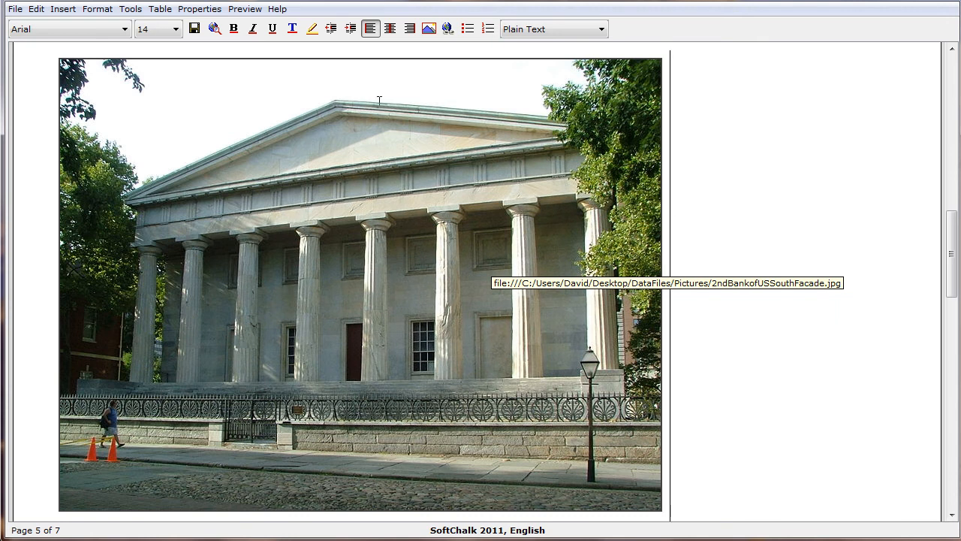
click(391, 30)
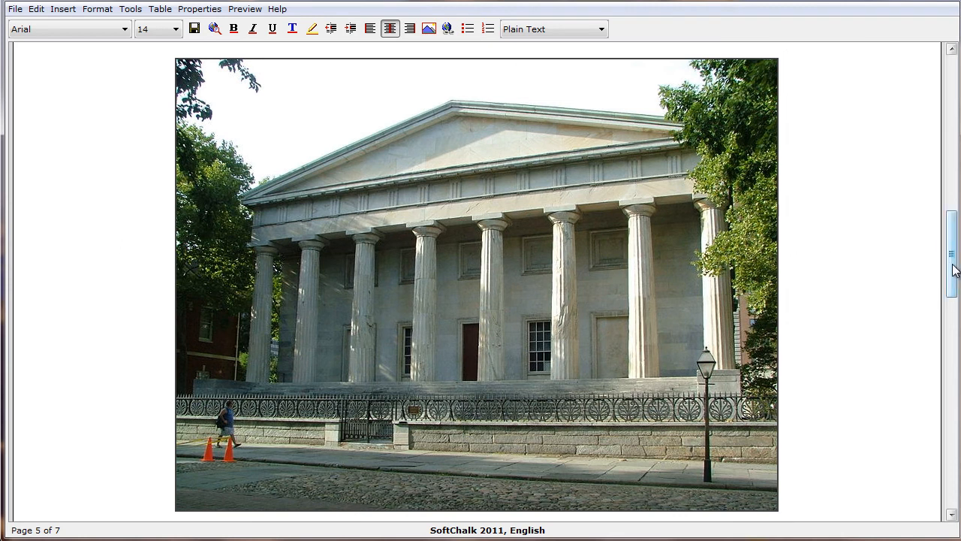
Step: Insert BattleofNewOrleans.jpg at its original size on a new blank line under the War heading
drag(954, 268, 954, 275)
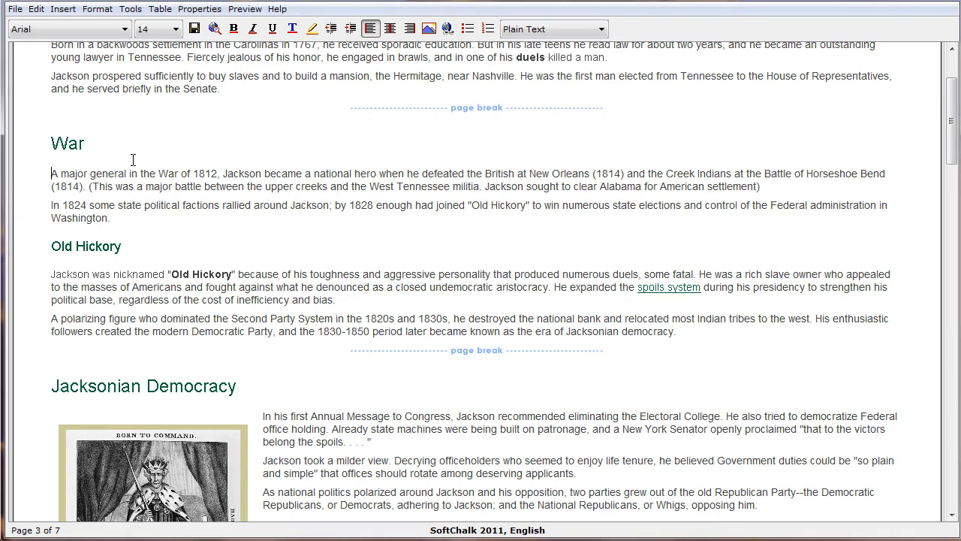
key(Return)
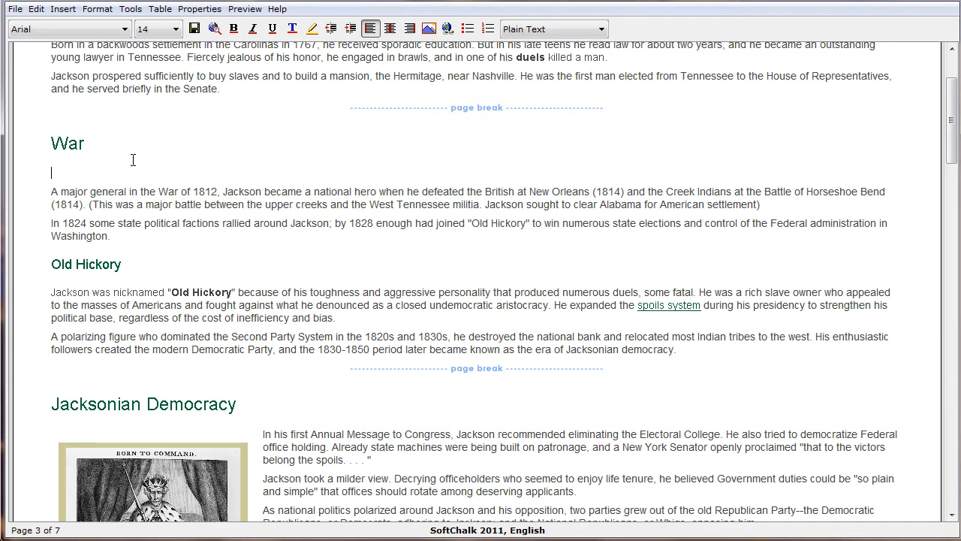
right_click(53, 172)
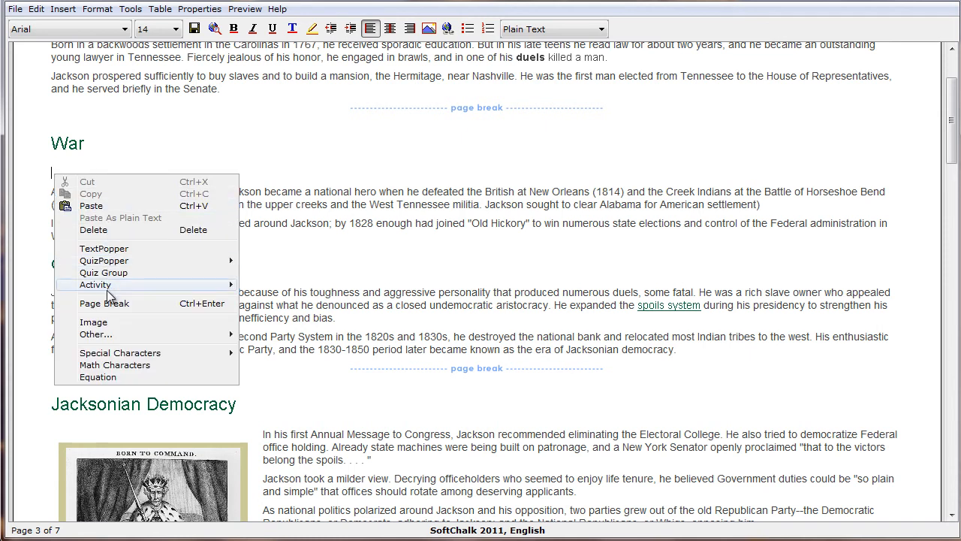
click(94, 322)
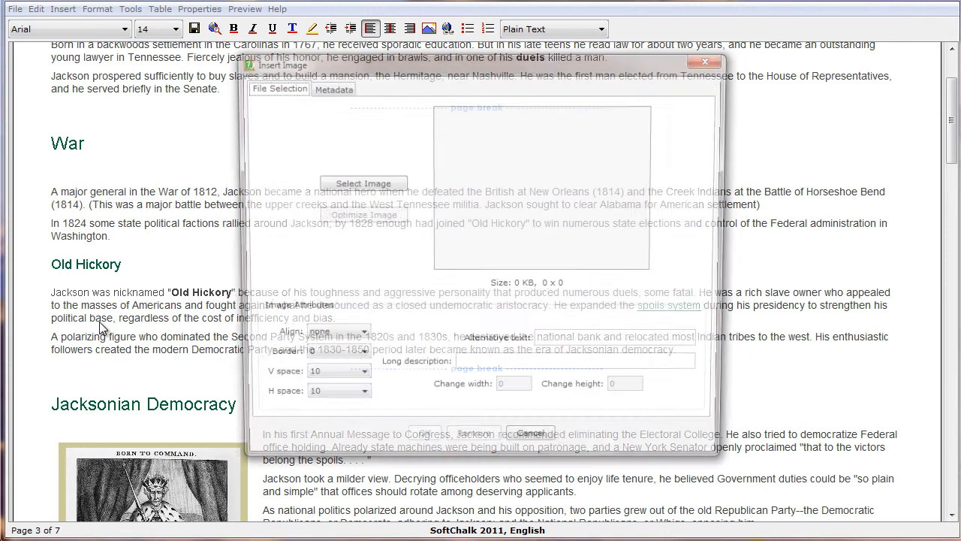
click(358, 184)
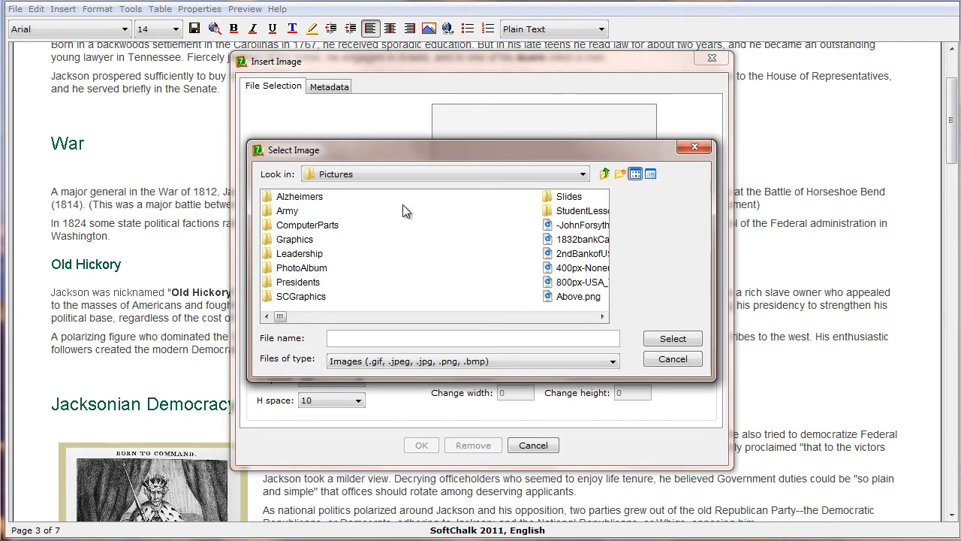
click(603, 317)
click(602, 317)
click(602, 317)
click(330, 239)
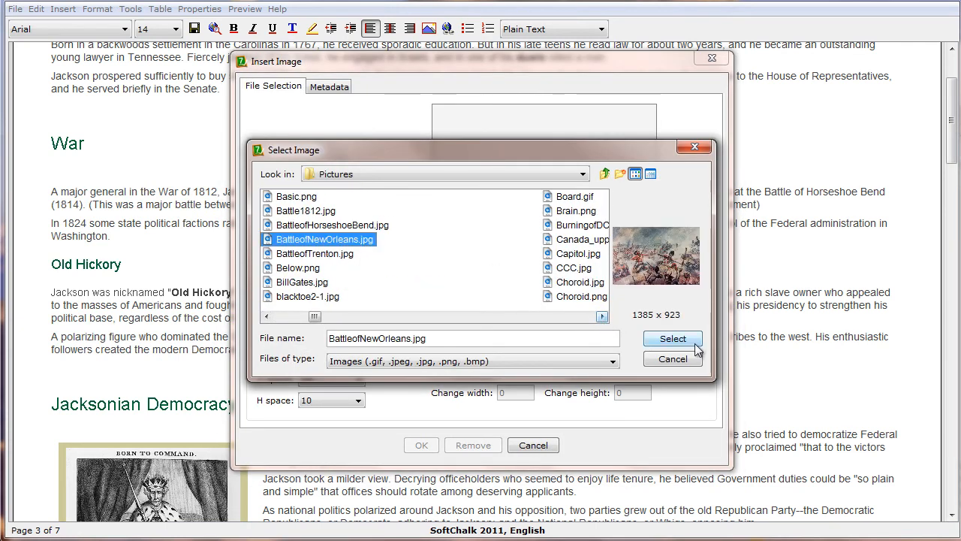
click(690, 341)
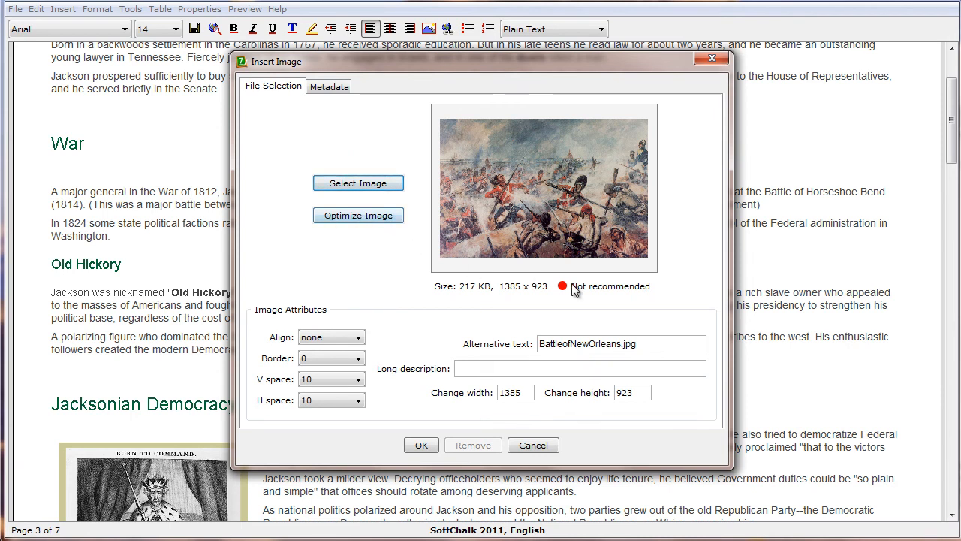
click(420, 445)
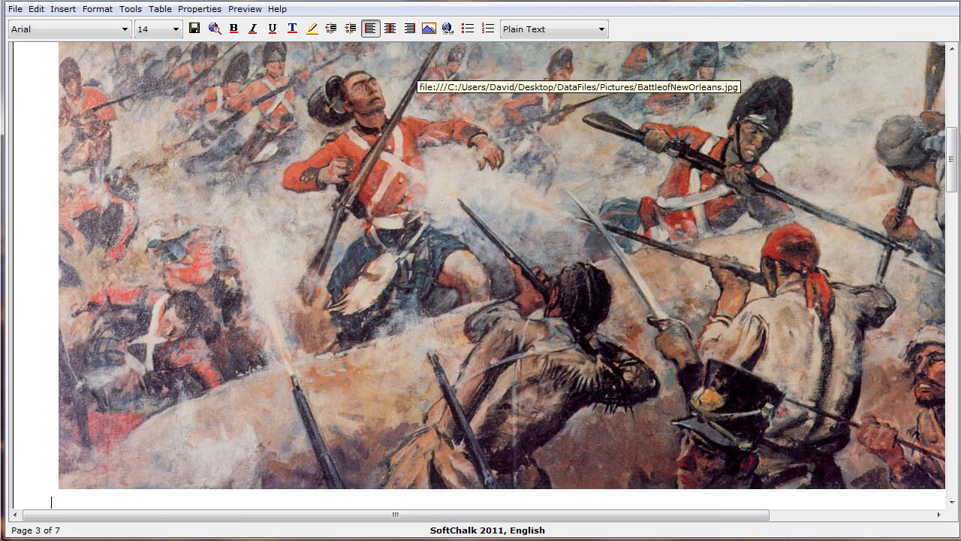
Step: Preview the lesson in the browser, examine how the battle image fits the War page, and close the preview
click(213, 28)
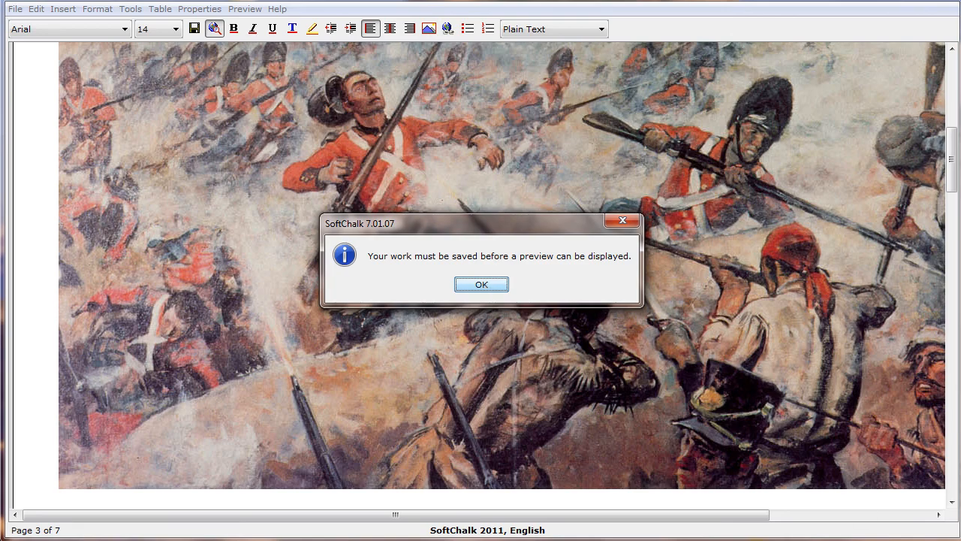
key(Return)
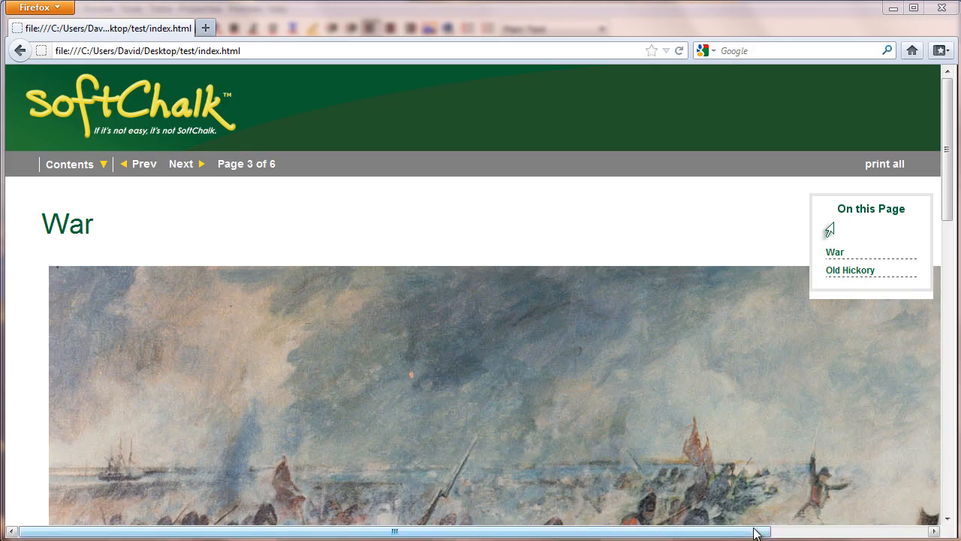
mouse_move(754, 533)
mouse_down()
mouse_move(911, 533)
mouse_move(753, 533)
mouse_up()
mouse_move(947, 176)
mouse_down()
mouse_move(954, 346)
mouse_move(954, 335)
mouse_up()
mouse_move(755, 533)
mouse_down()
mouse_move(905, 532)
mouse_move(752, 532)
mouse_up()
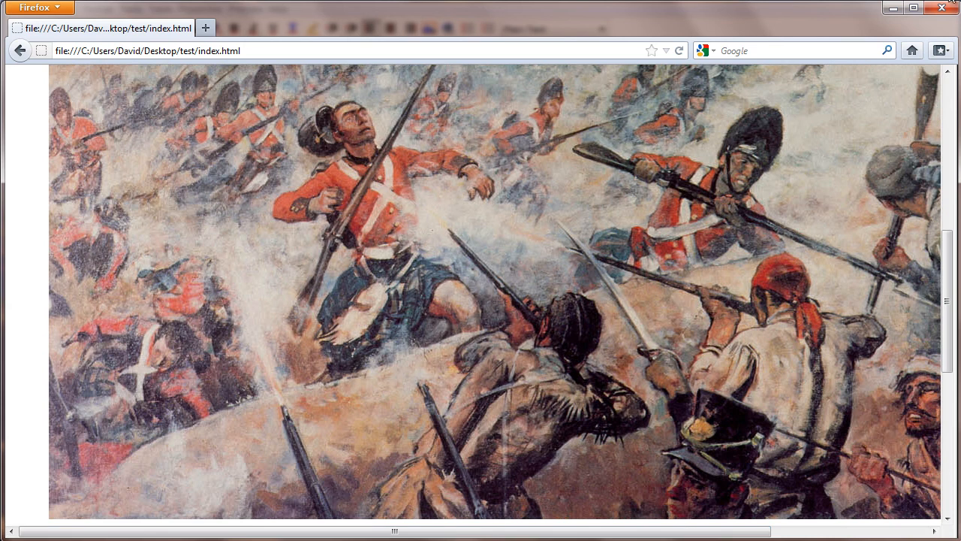
click(944, 9)
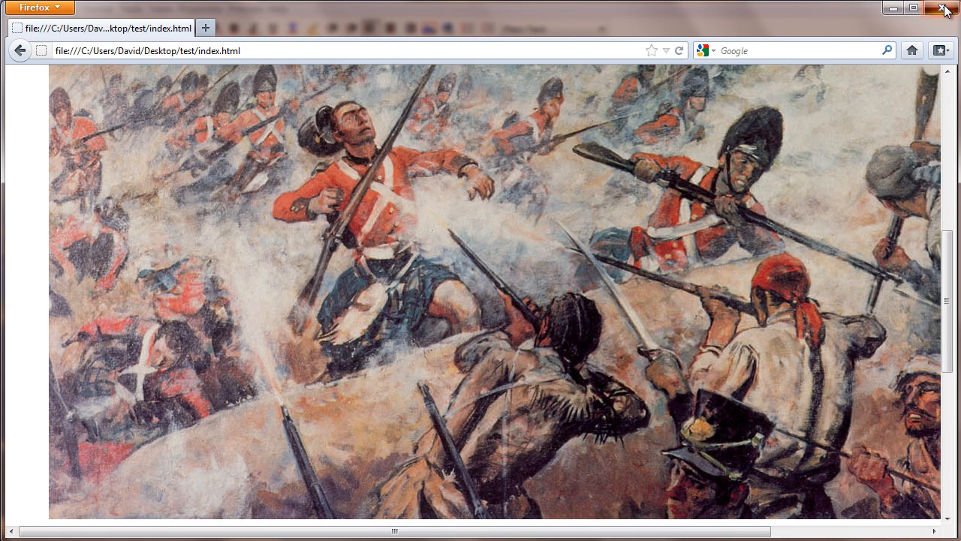
Step: Modify the Battle of New Orleans image by optimizing it to reduce its dimensions and file size
right_click(461, 214)
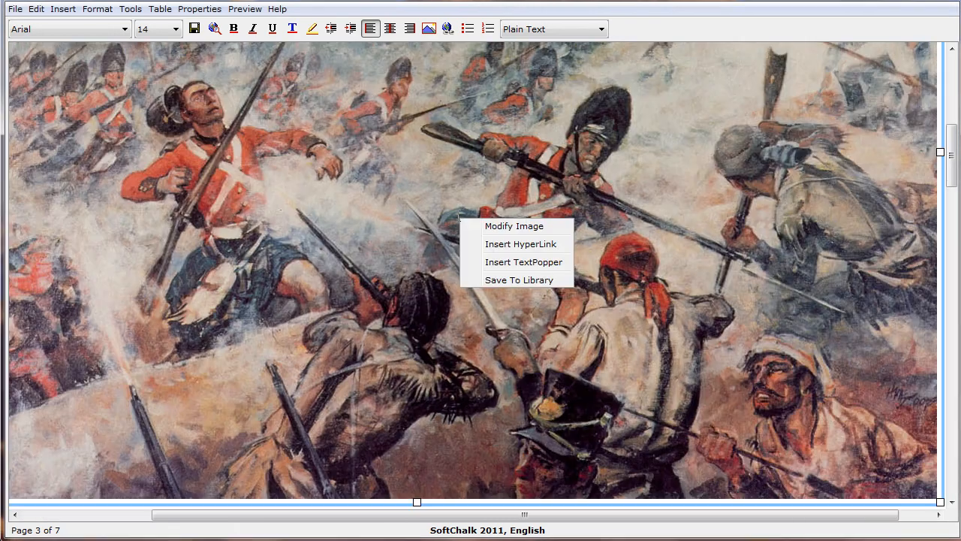
click(518, 226)
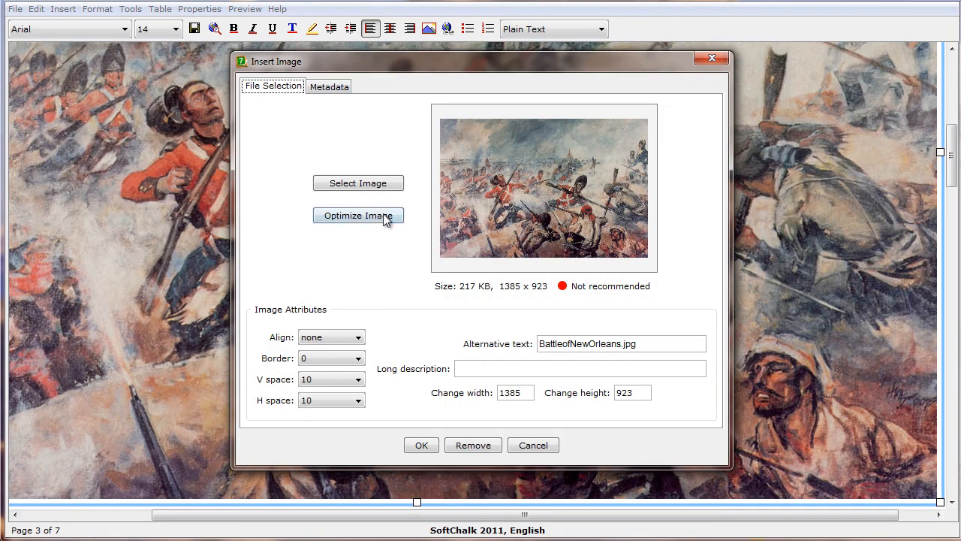
click(357, 217)
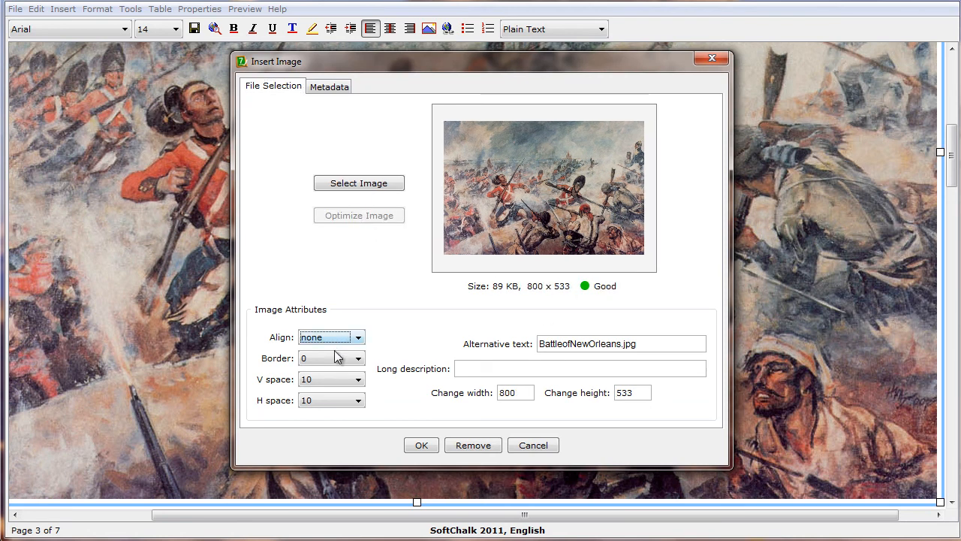
Step: Add the long description "This shows a battle scene showing soldiers with guns firing and bayonets" and apply the battle image changes
click(487, 369)
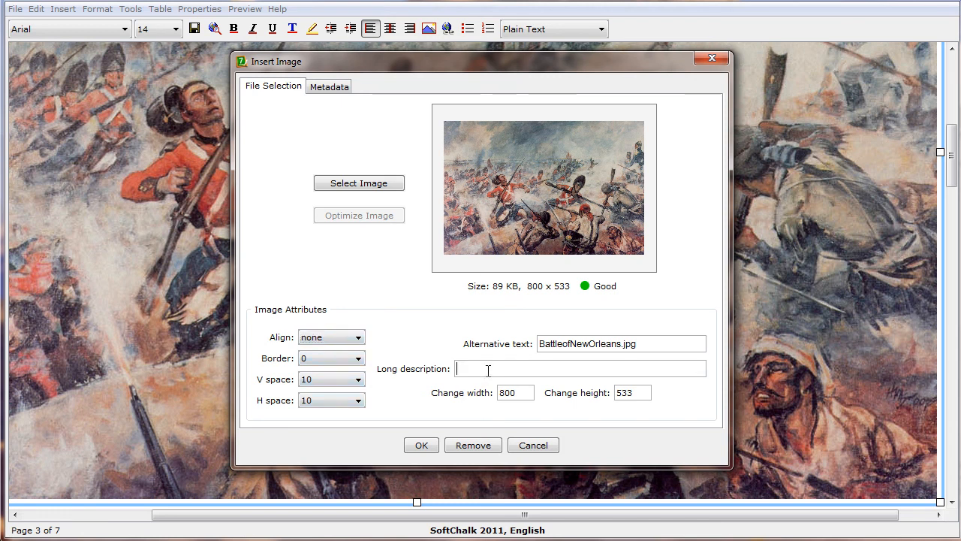
text(a battle scene showing soldiers with guns firing and bayonets)
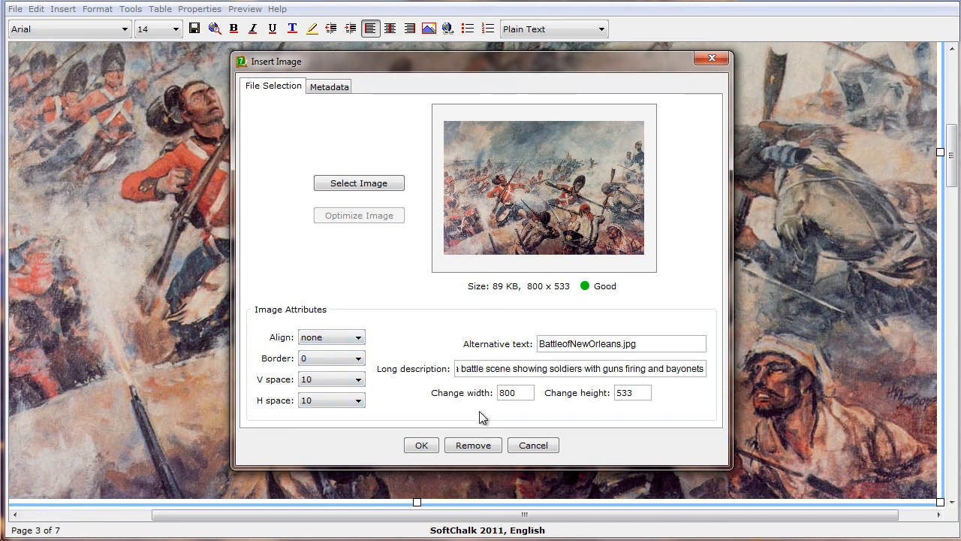
key(Home)
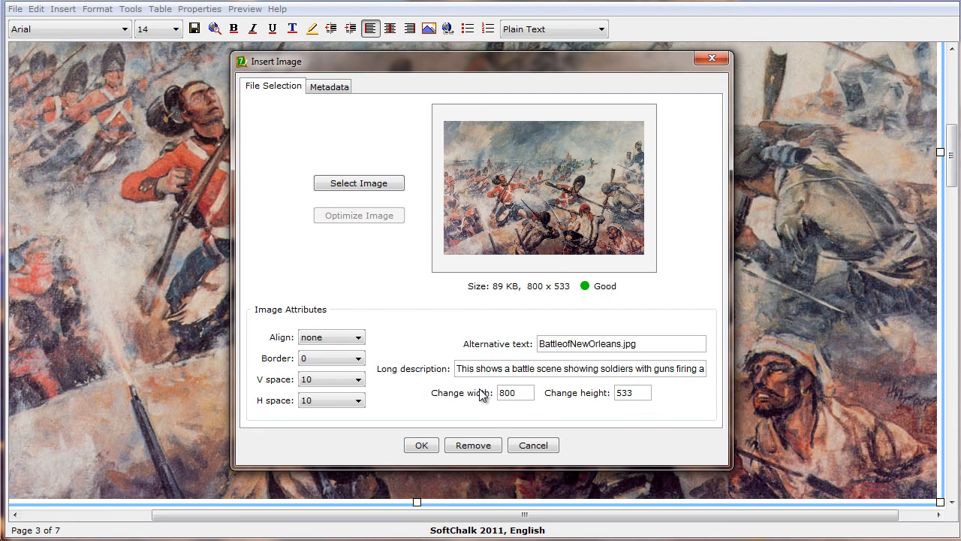
click(421, 446)
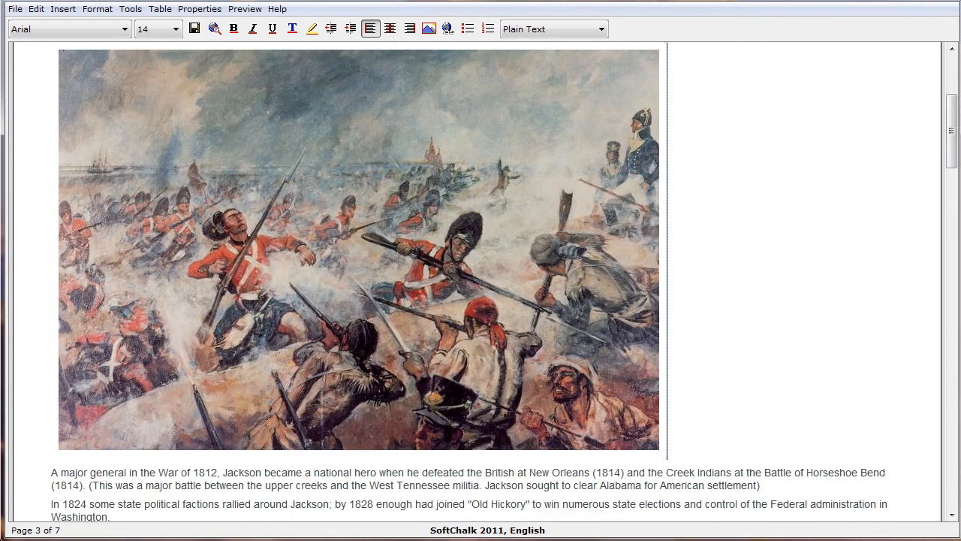